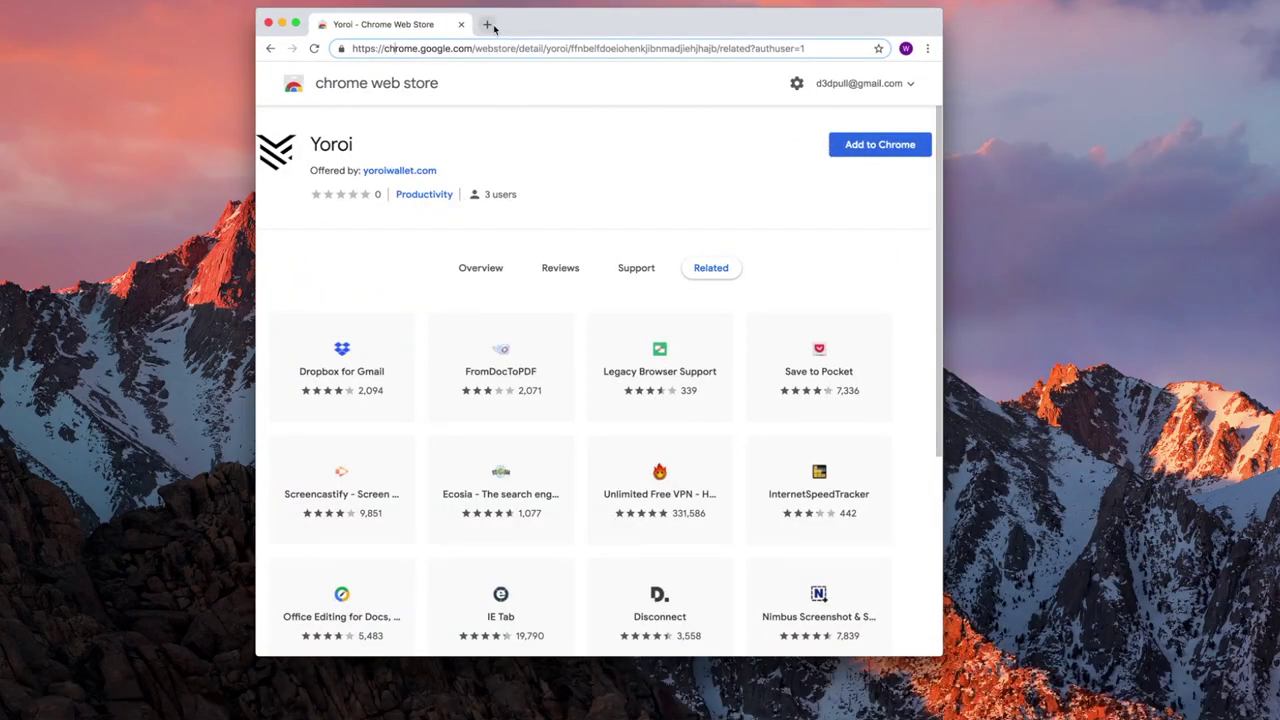
Open the Chrome Web Store in a new tab and search for Yoroi.
{"action": "left_click", "coordinate": [487, 24]}
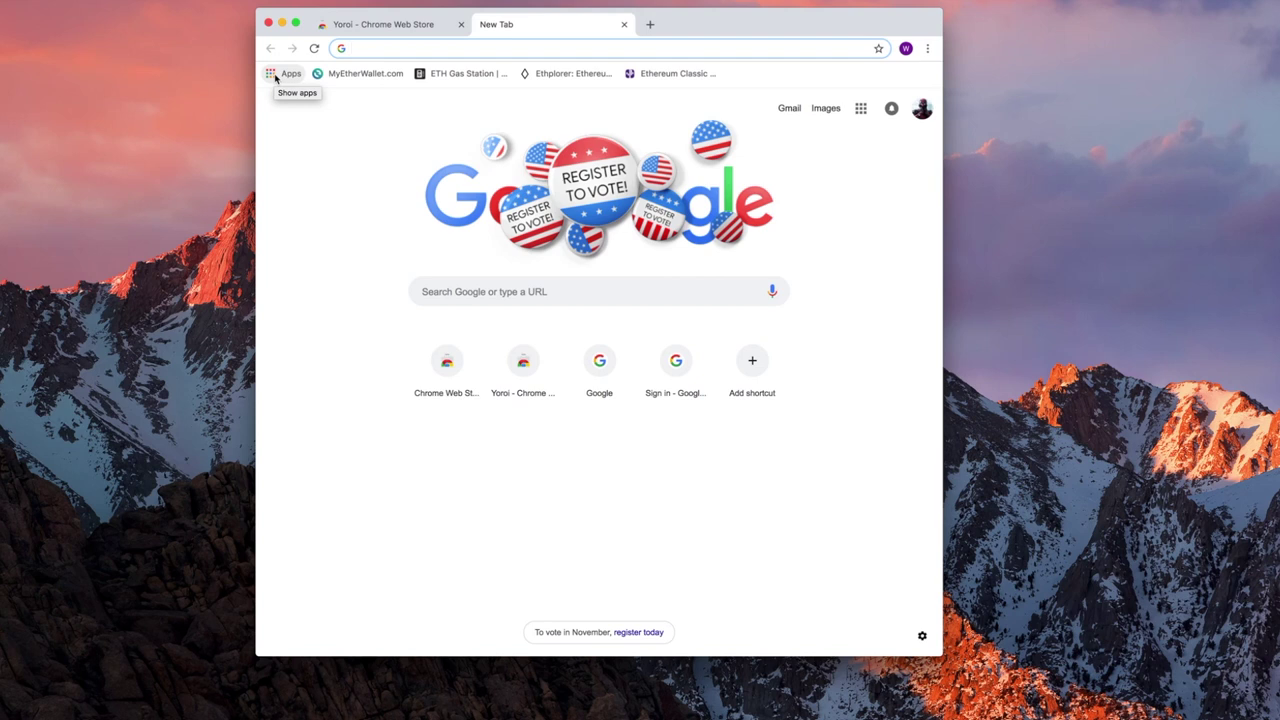
{"action": "left_click", "coordinate": [276, 76]}
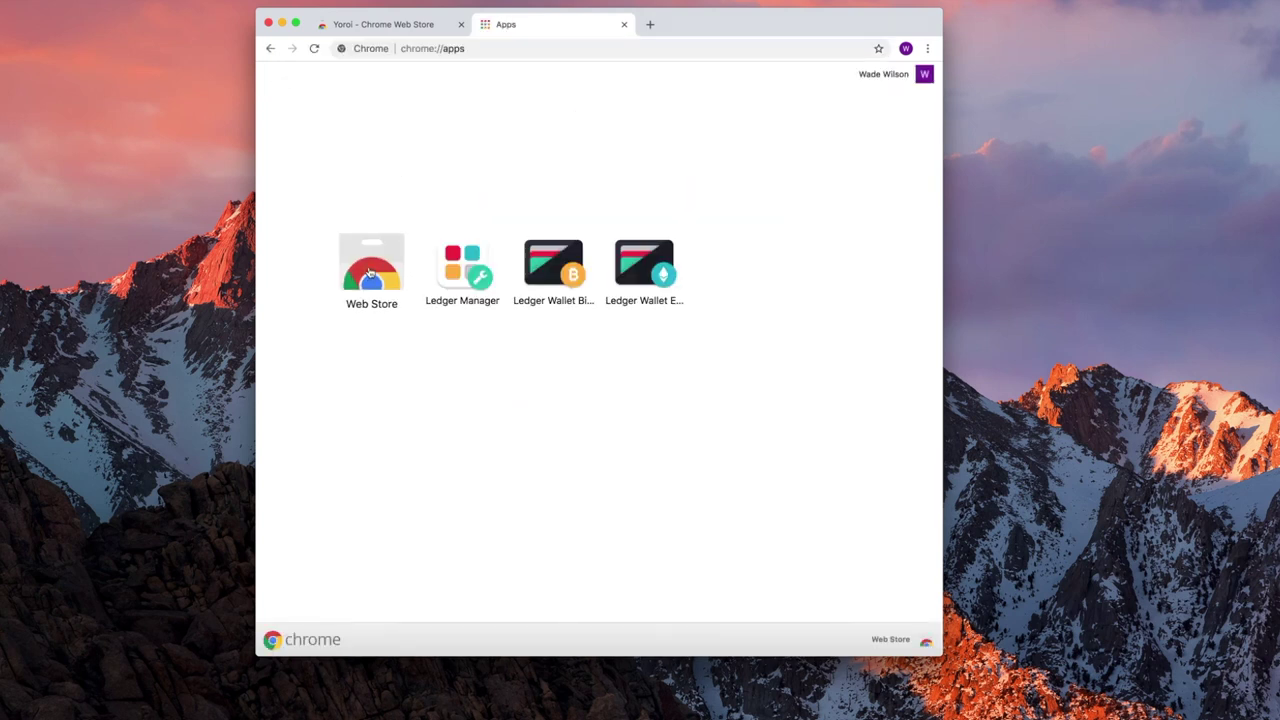
{"action": "left_click", "coordinate": [369, 272]}
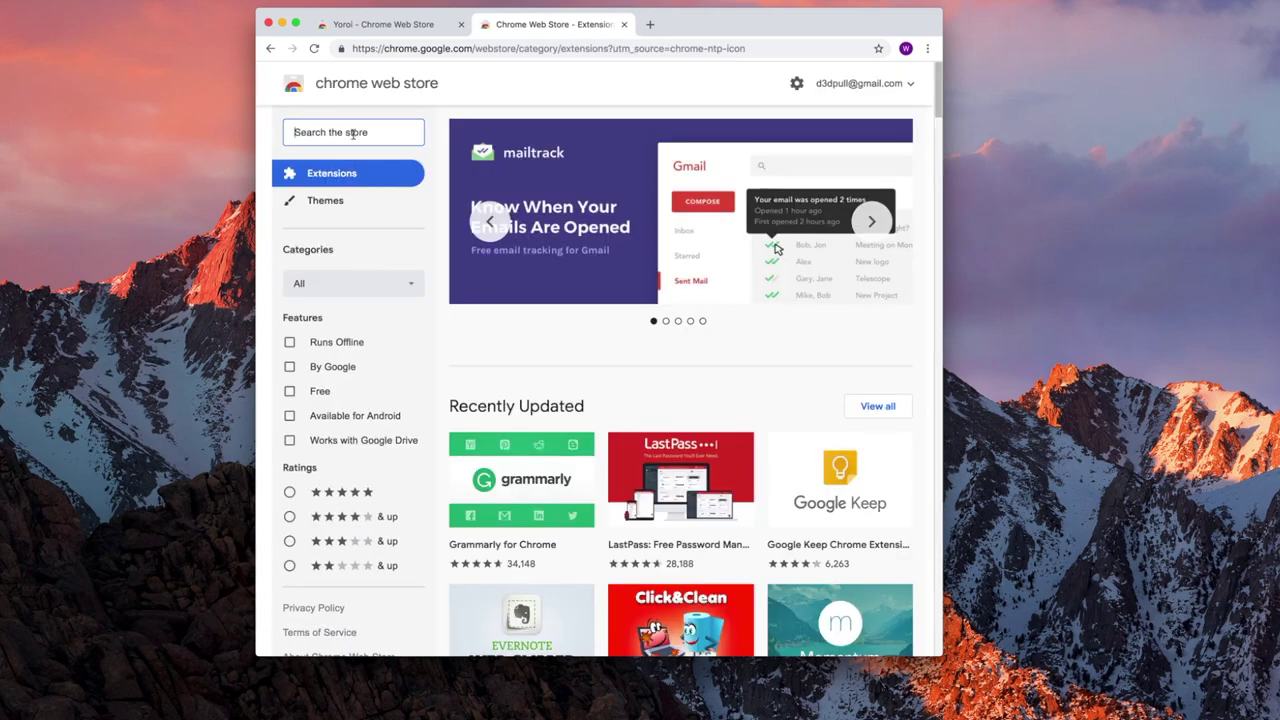
{"action": "type", "text": "Yoroi"}
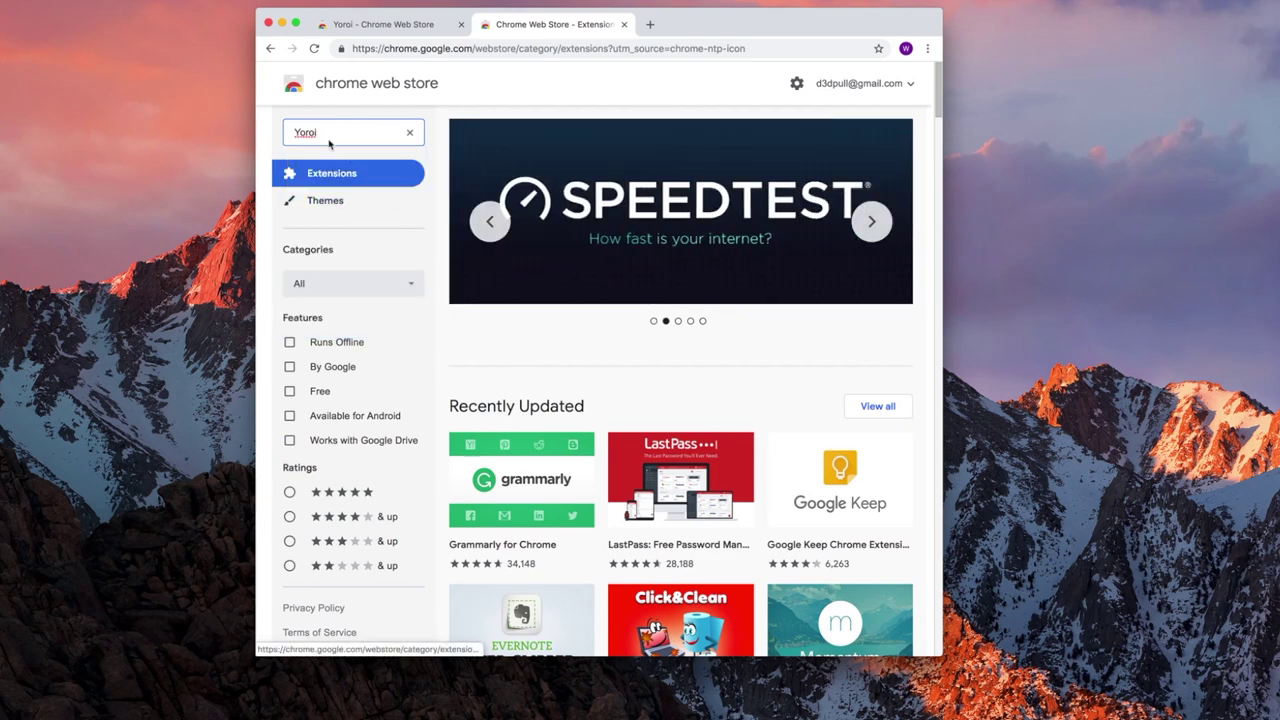
{"action": "key", "text": "super+w"}
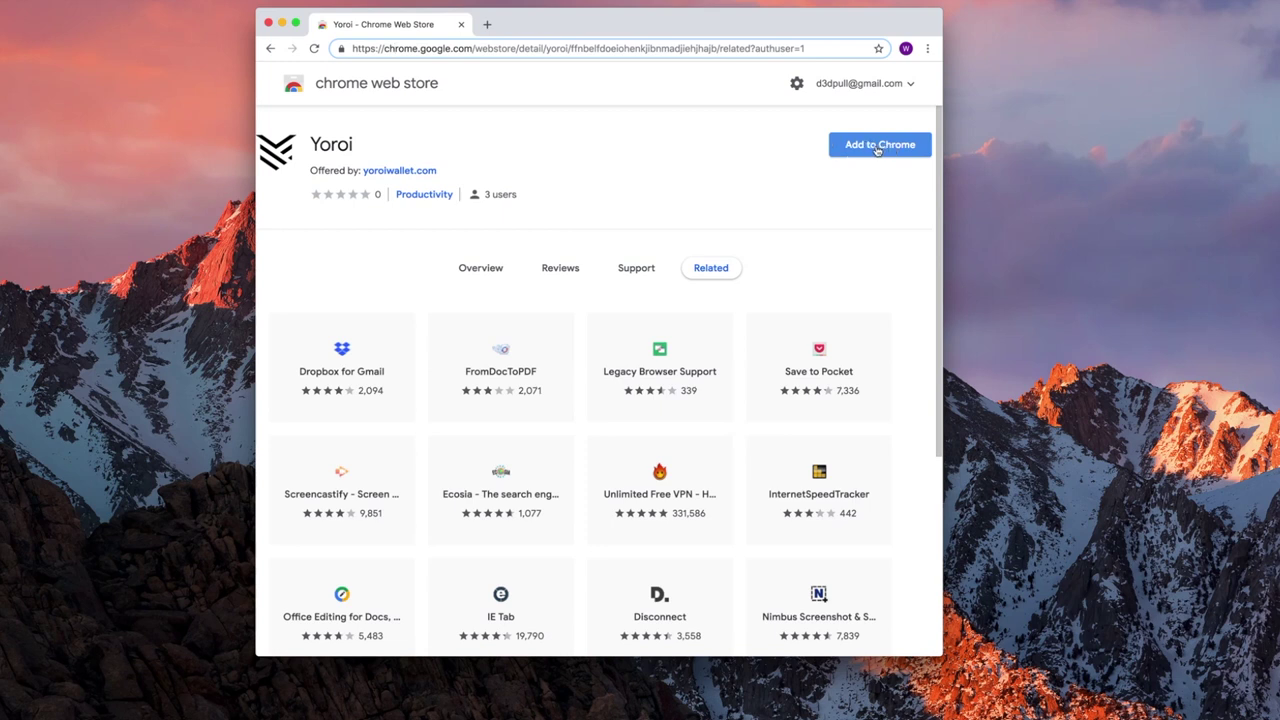
Add the Yoroi extension to Chrome, approving its permissions and dismissing the added notice.
{"action": "left_click", "coordinate": [877, 148]}
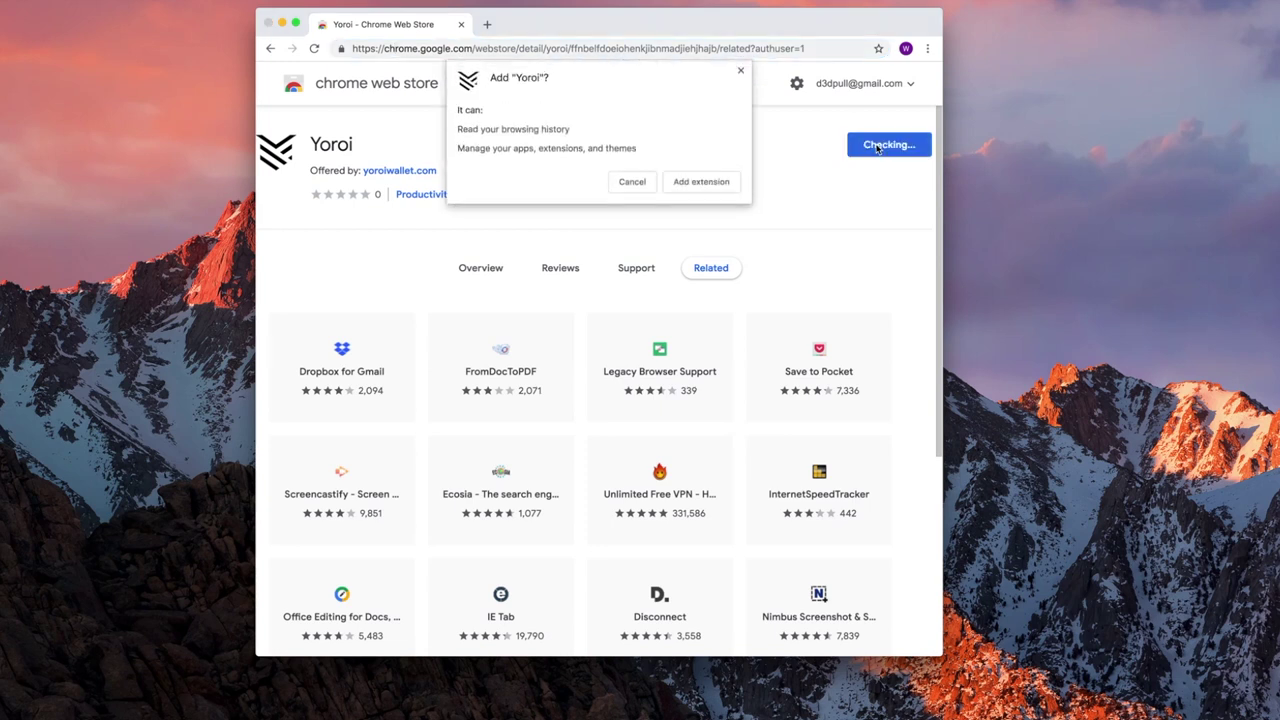
{"action": "left_click", "coordinate": [719, 187]}
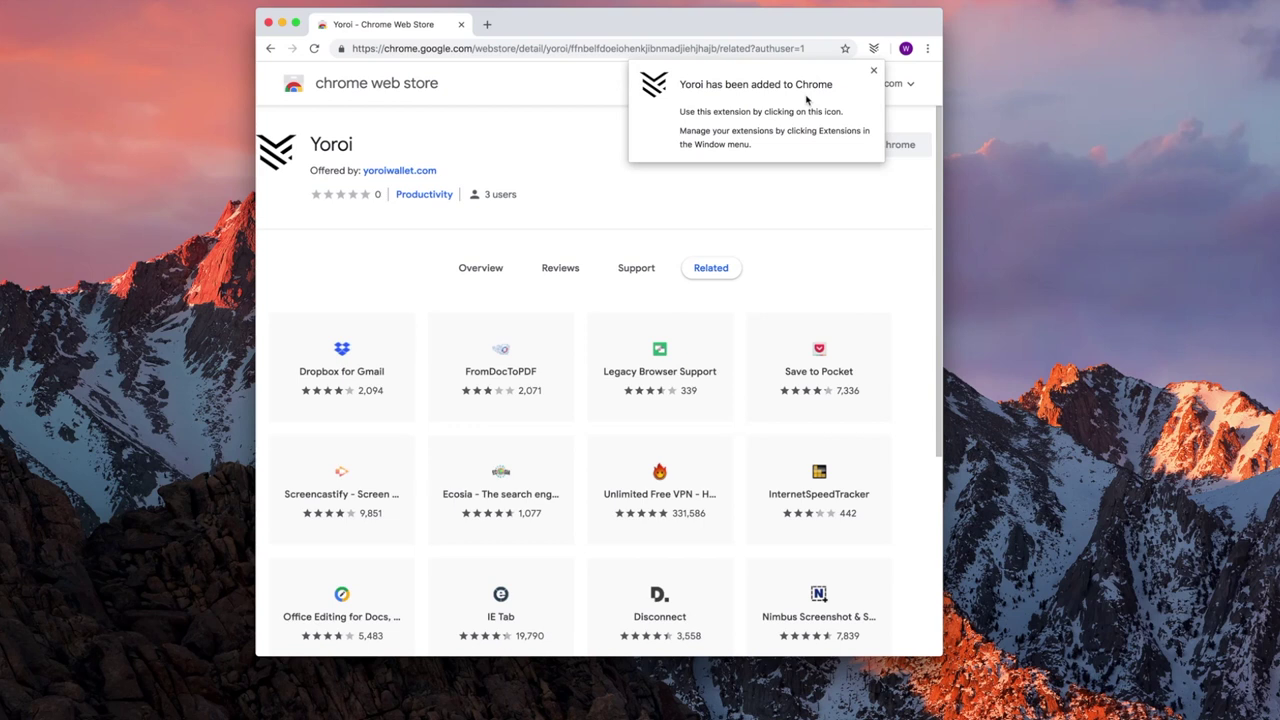
{"action": "left_click", "coordinate": [874, 73]}
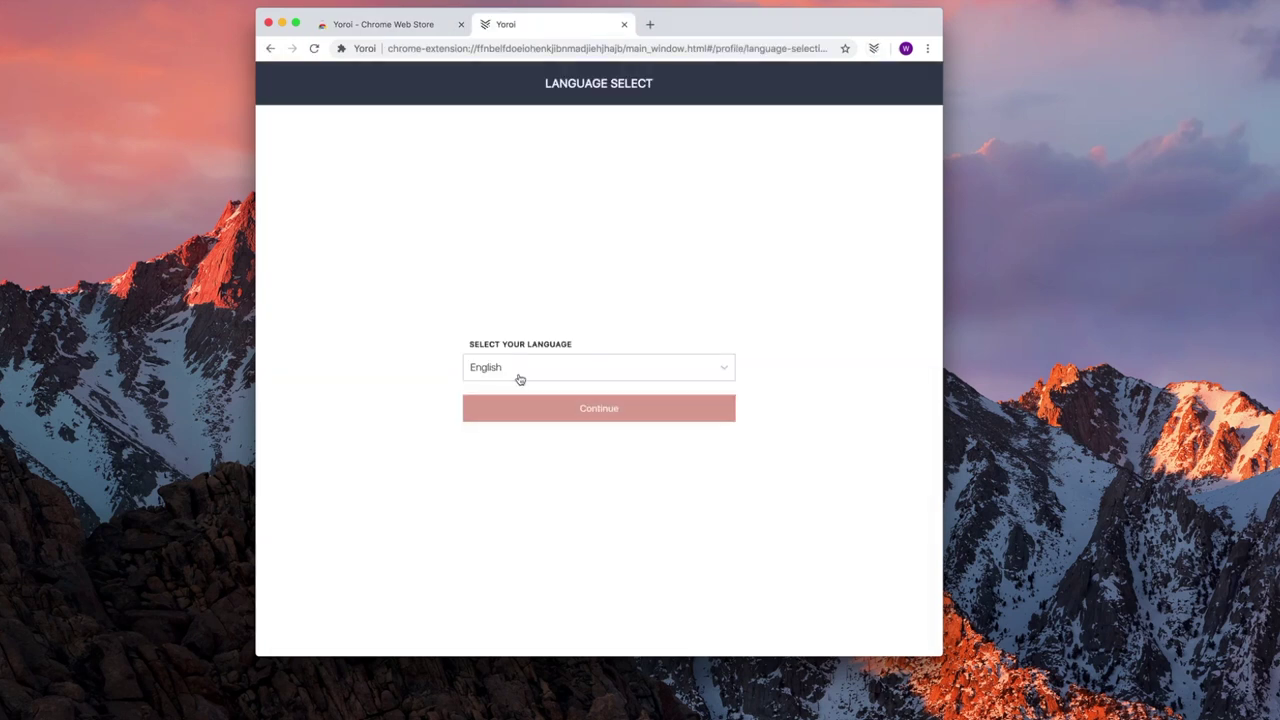
Keep English as Yoroi's language and continue to the terms of use.
{"action": "left_click", "coordinate": [659, 376]}
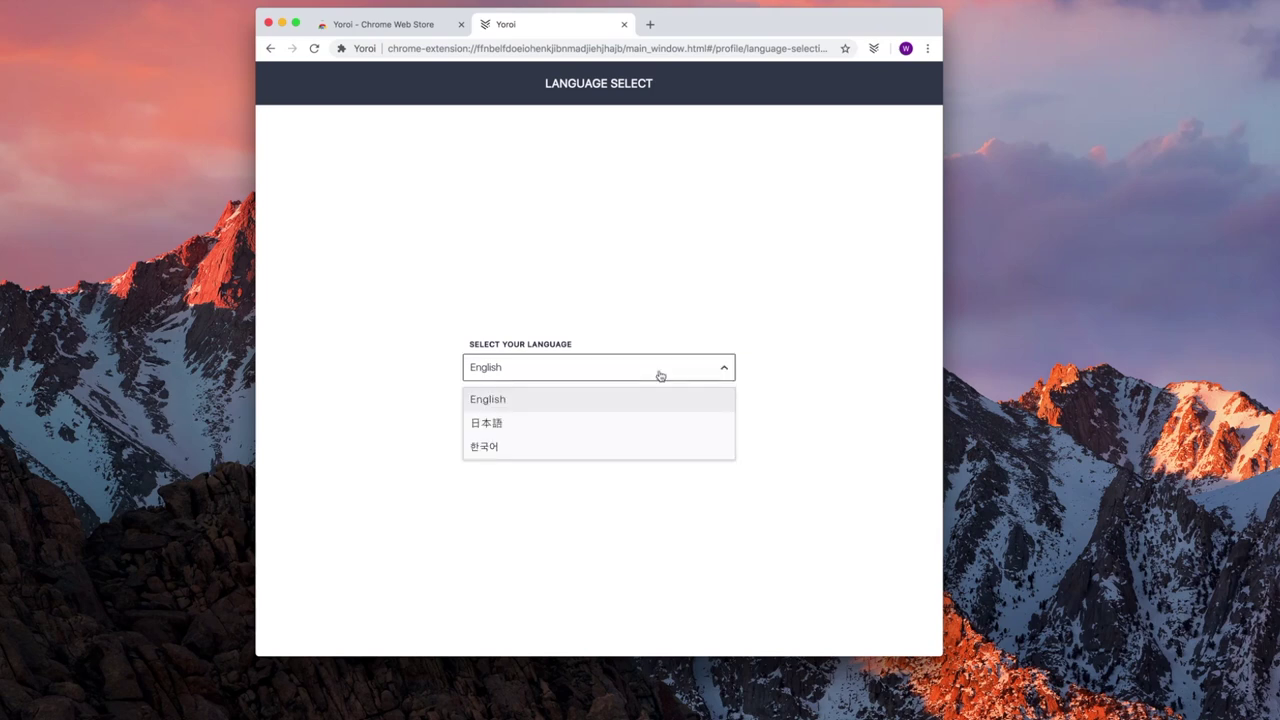
{"action": "left_click", "coordinate": [659, 376]}
{"action": "left_click", "coordinate": [614, 410]}
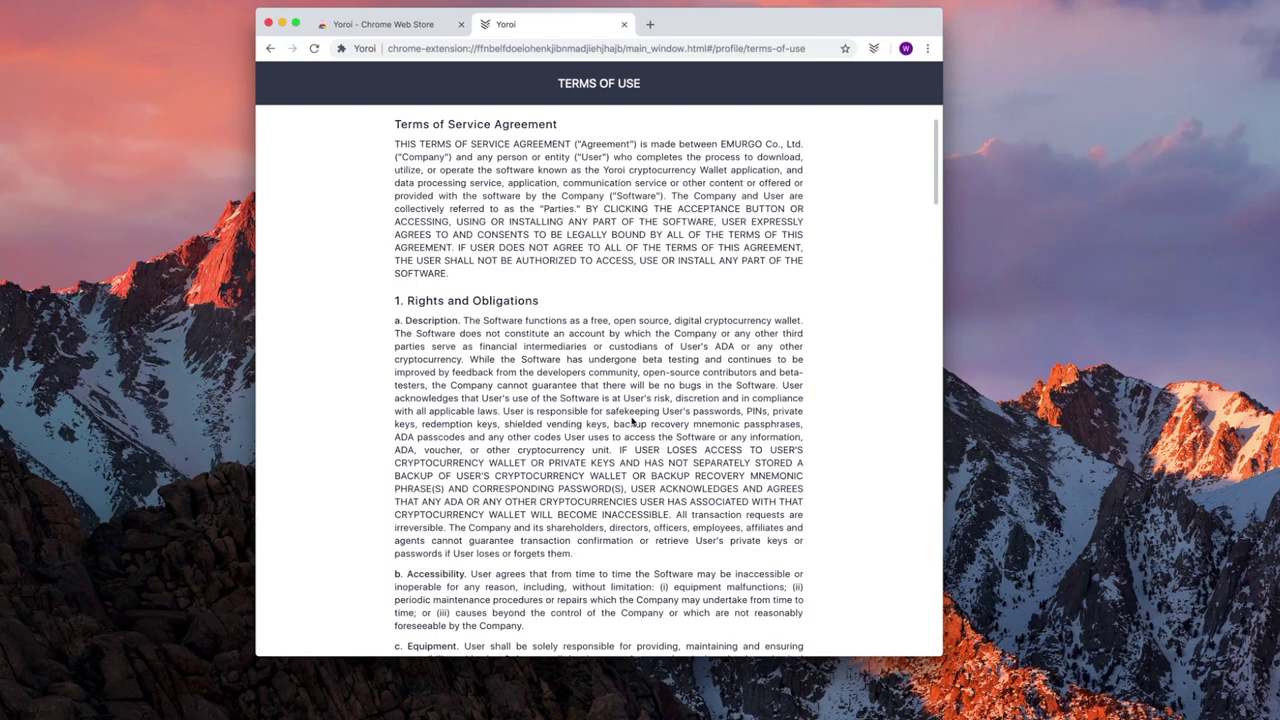
Scroll through and agree to the terms of use, then continue.
{"action": "scroll", "coordinate": [632, 422], "scroll_direction": "down", "scroll_amount": 20}
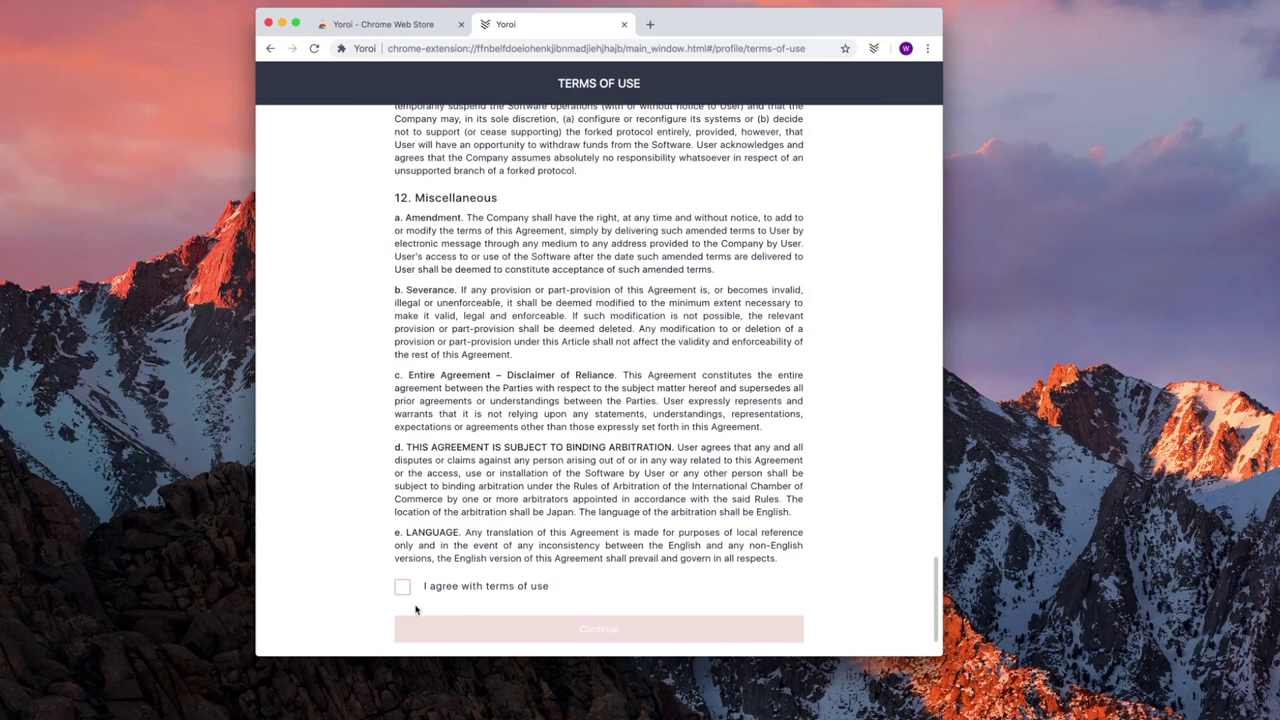
{"action": "left_click", "coordinate": [403, 589]}
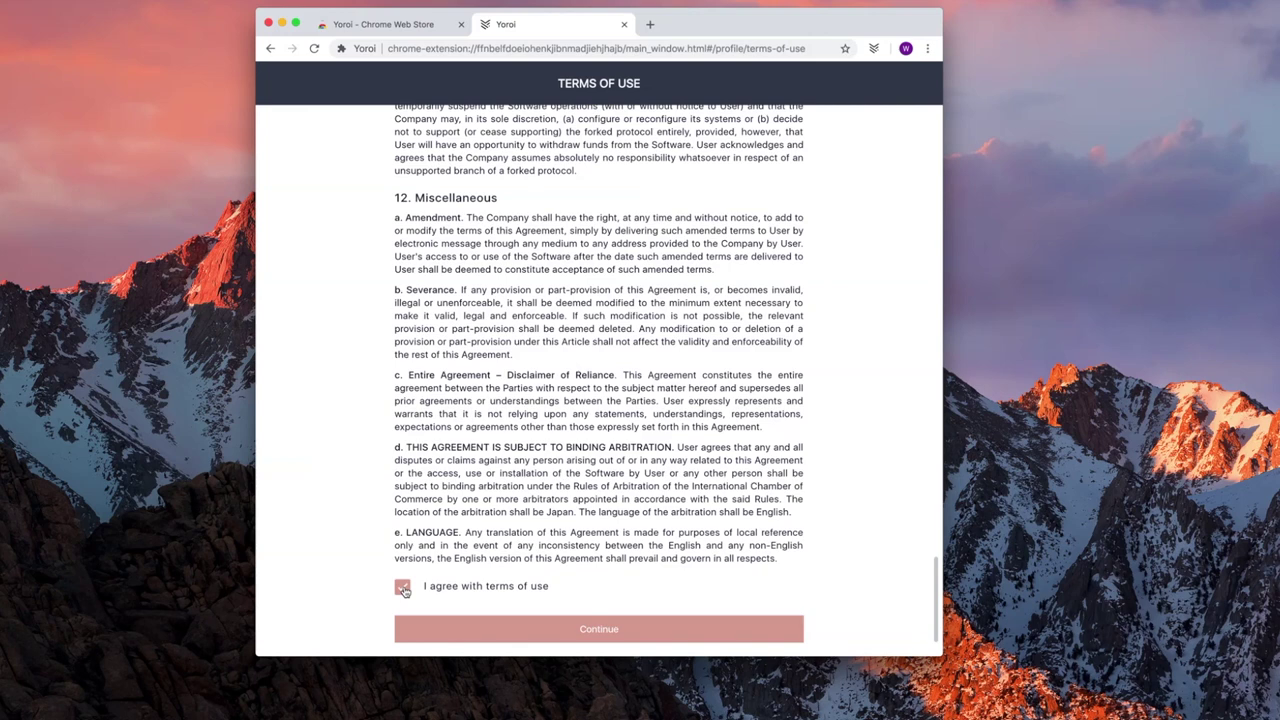
{"action": "left_click", "coordinate": [636, 636]}
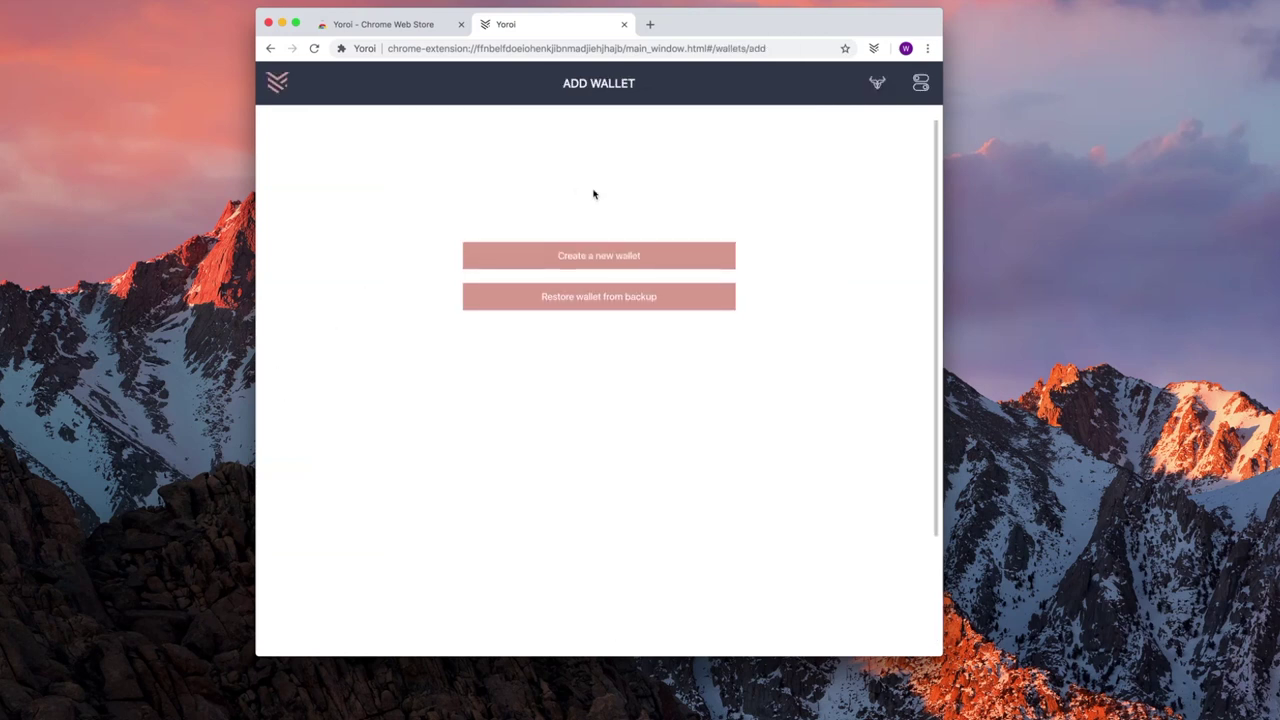
Create a new personal wallet with a wallet name and the same password entered twice.
{"action": "left_click", "coordinate": [601, 259]}
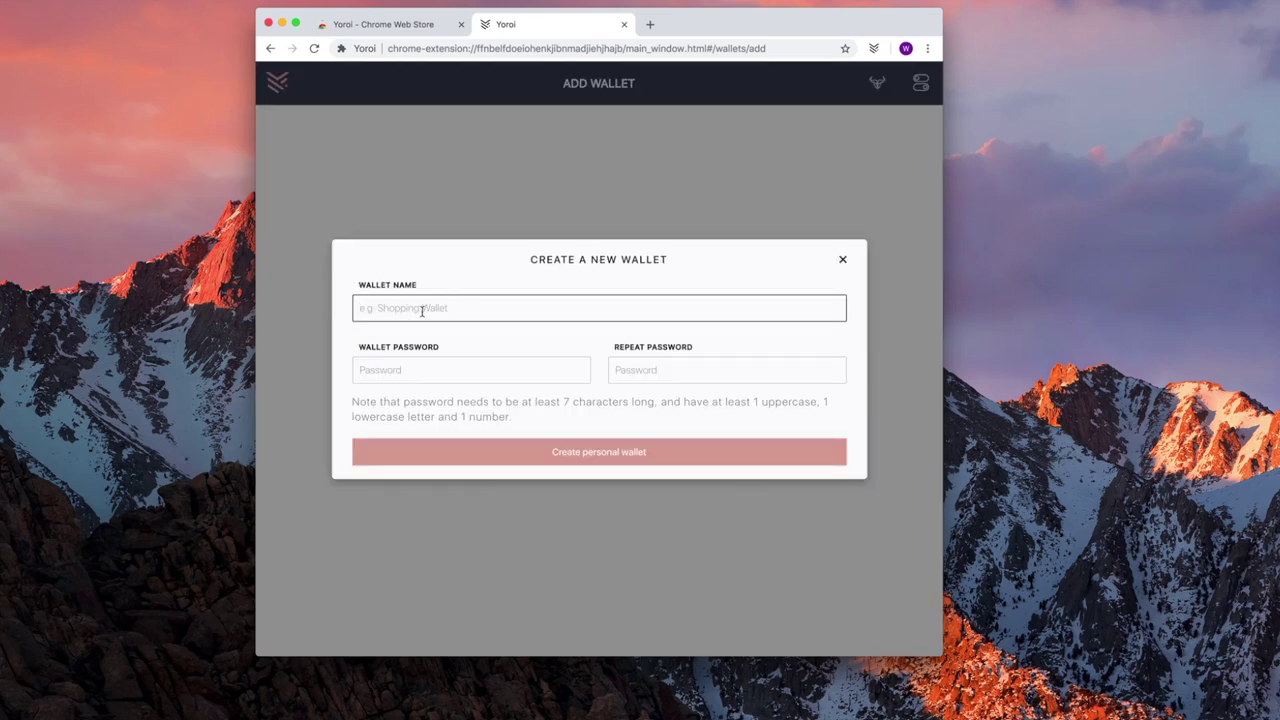
{"action": "type", "text": "William Wallace"}
{"action": "left_click", "coordinate": [401, 370]}
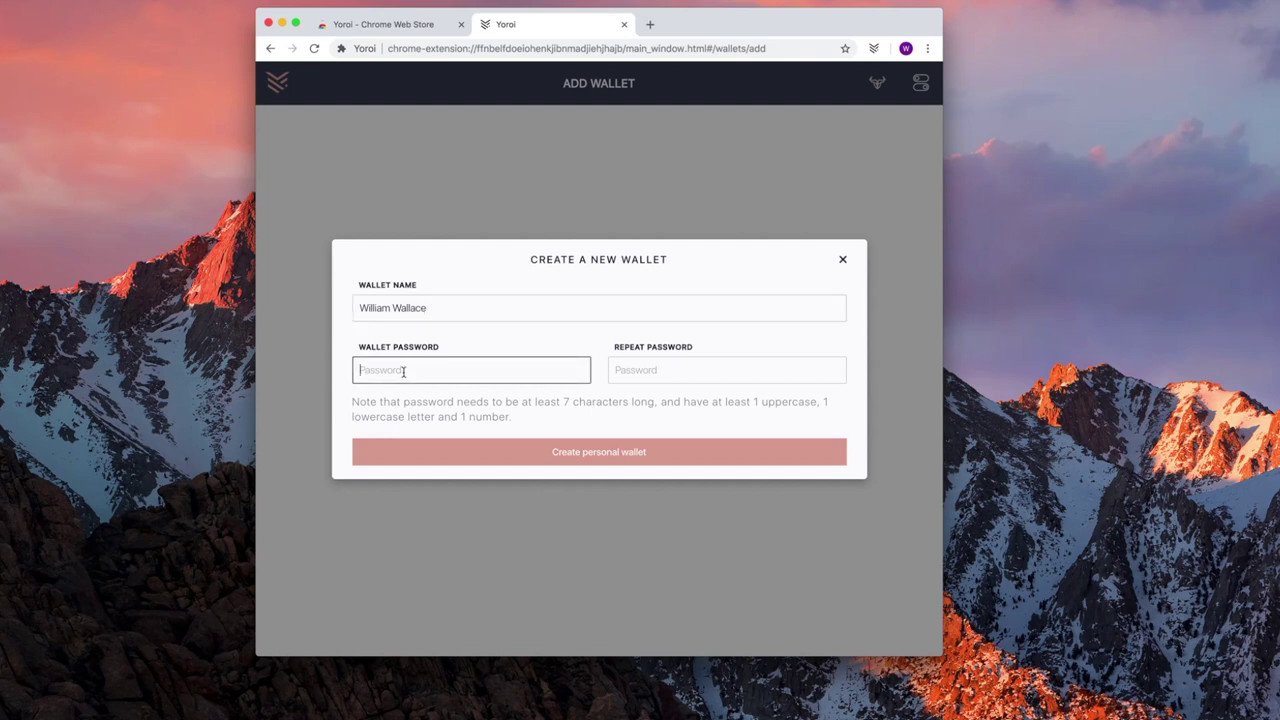
{"action": "type", "text": "•••••••••••••••"}
{"action": "key", "text": "Tab"}
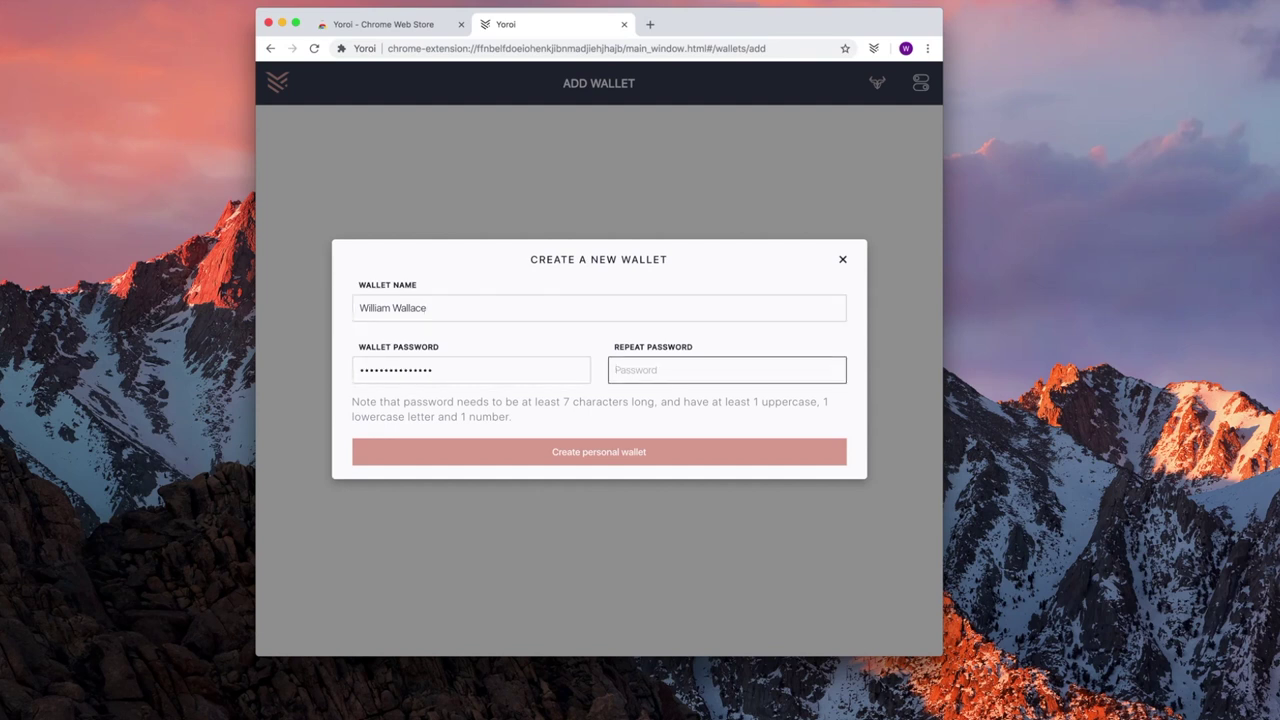
{"action": "type", "text": "•••••••••••••••"}
{"action": "left_click", "coordinate": [630, 462]}
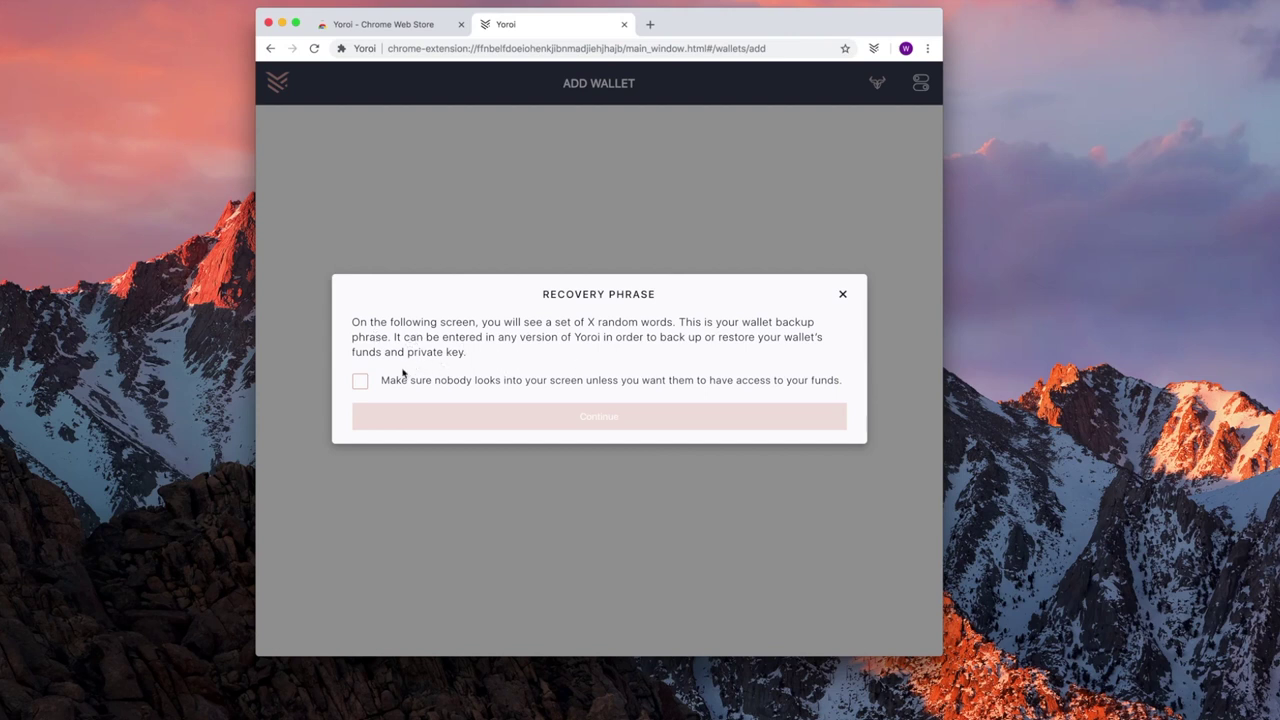
Confirm nobody is watching, reveal the 15 recovery words, and mark them as written down.
{"action": "left_click", "coordinate": [362, 383]}
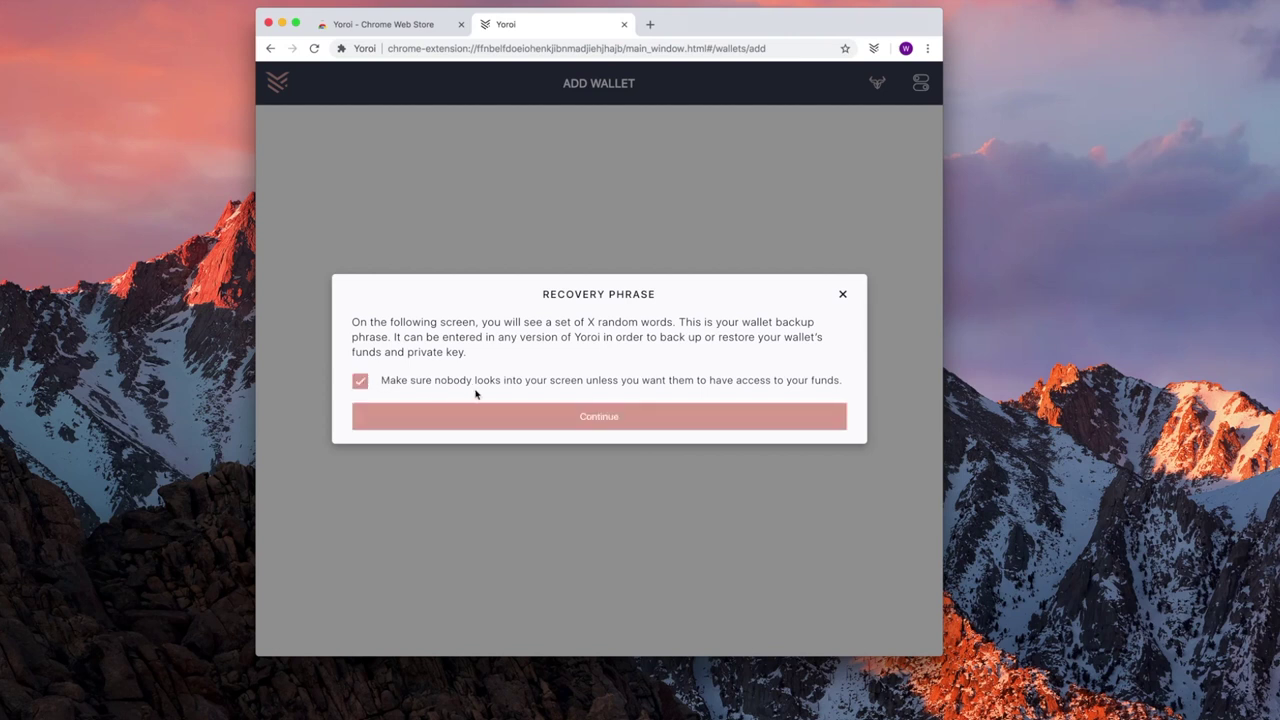
{"action": "left_click", "coordinate": [608, 418]}
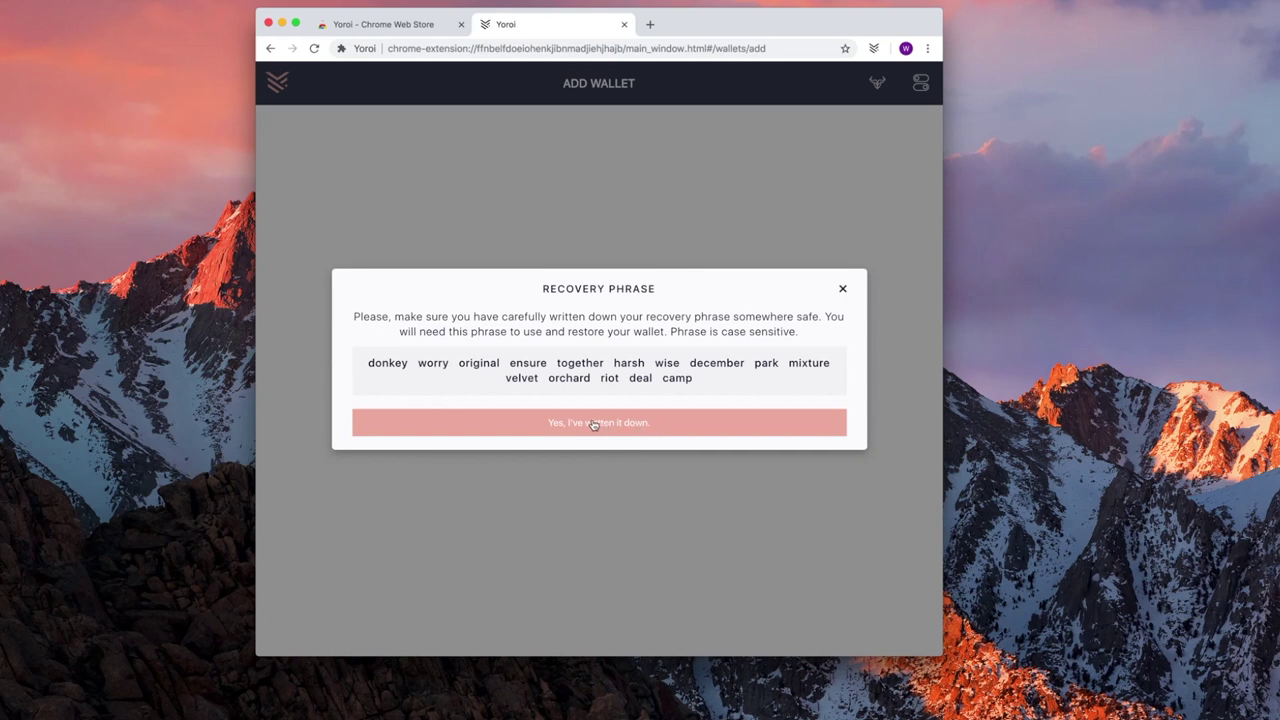
{"action": "left_click", "coordinate": [592, 424]}
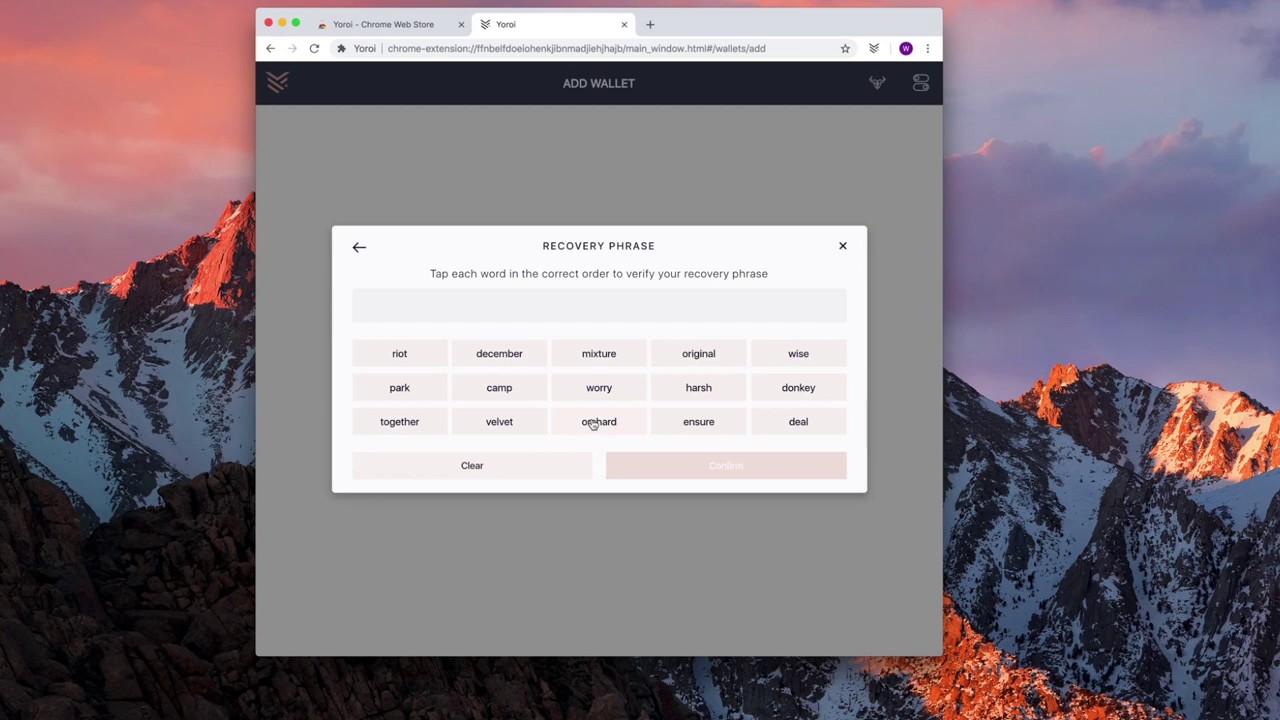
Tap the recovery word tiles in their written order until the full 15-word phrase is entered.
{"action": "left_click", "coordinate": [799, 395]}
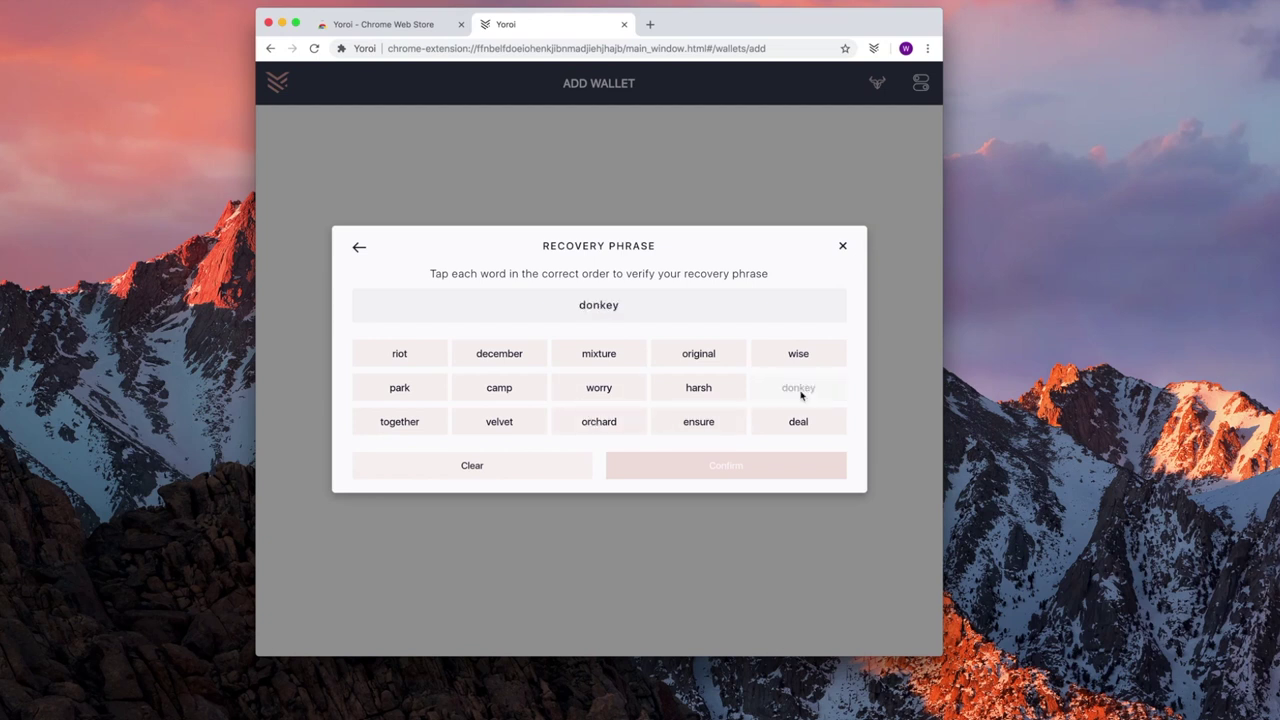
{"action": "left_click", "coordinate": [614, 390]}
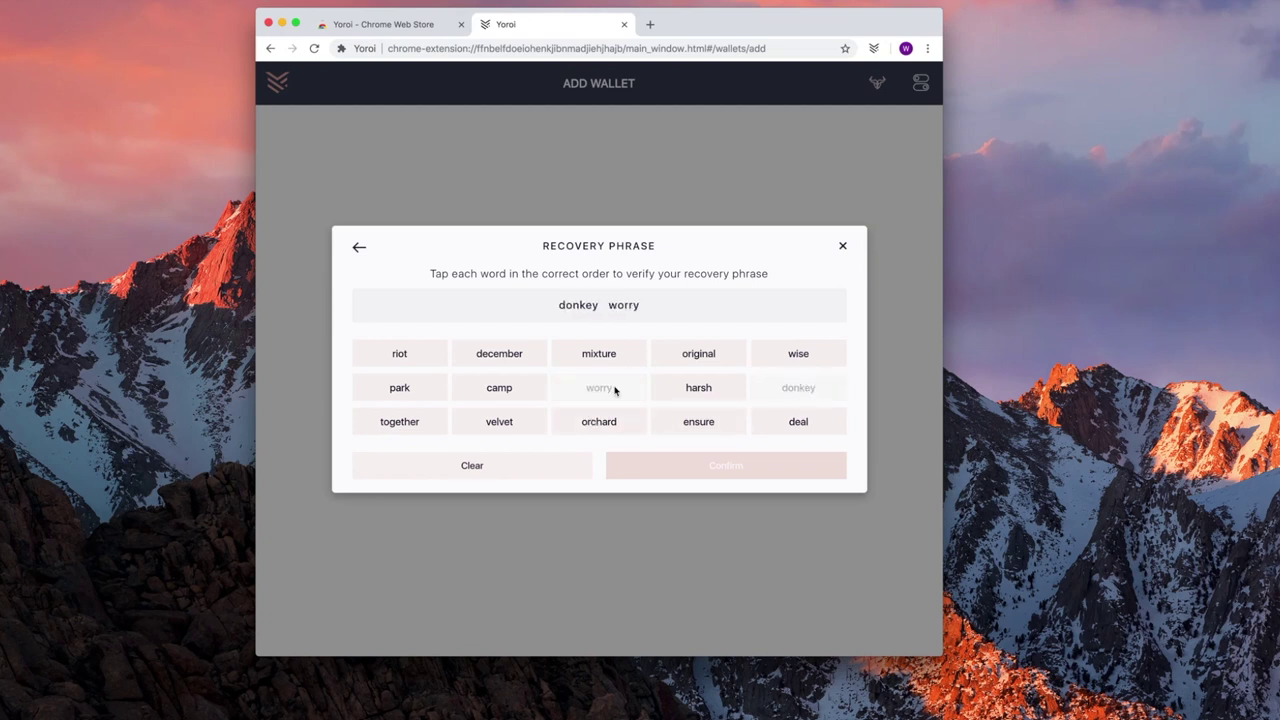
{"action": "left_click", "coordinate": [706, 362]}
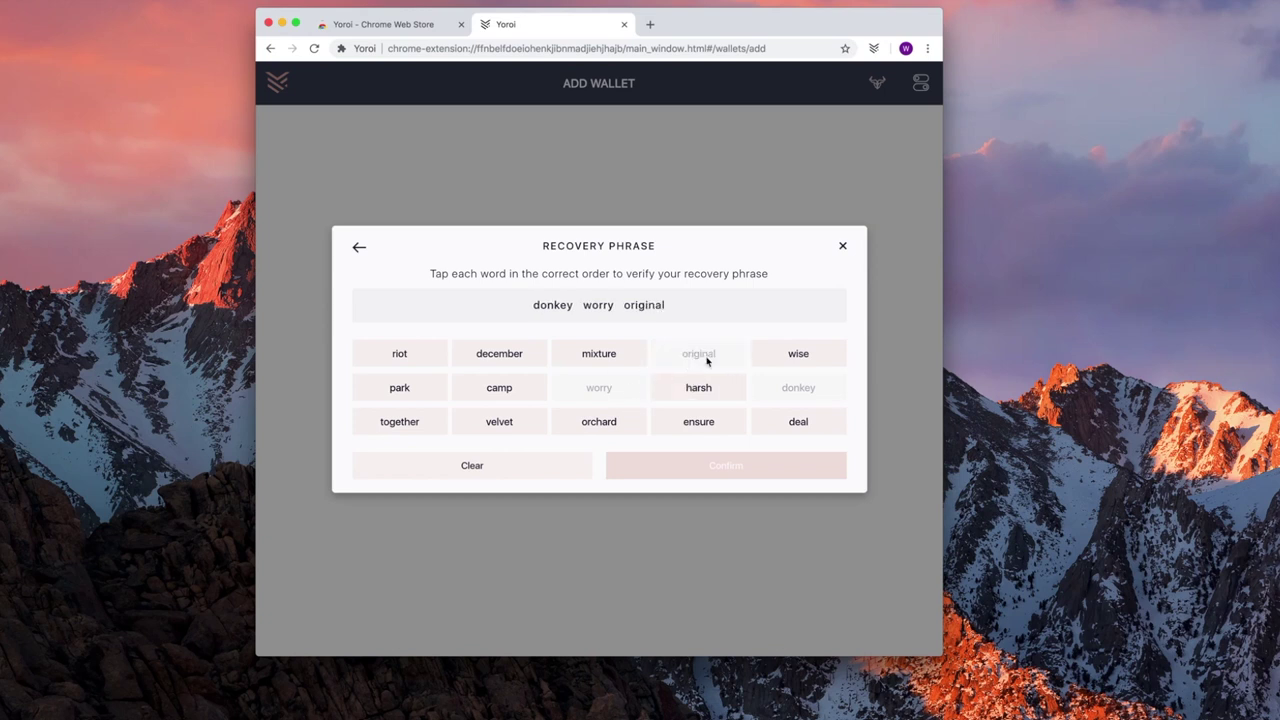
{"action": "left_click", "coordinate": [698, 421]}
{"action": "left_click", "coordinate": [399, 421]}
{"action": "left_click", "coordinate": [698, 387]}
{"action": "left_click", "coordinate": [795, 360]}
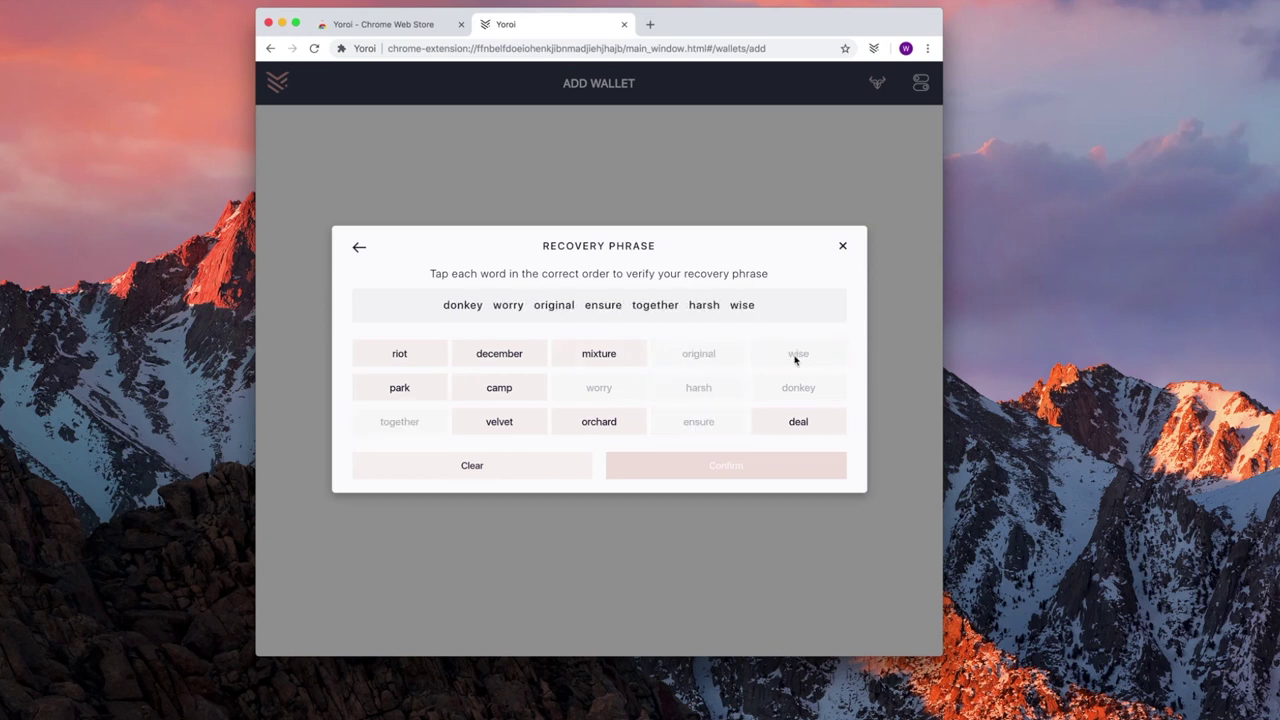
{"action": "left_click", "coordinate": [499, 353]}
{"action": "left_click", "coordinate": [400, 387]}
{"action": "left_click", "coordinate": [599, 353]}
{"action": "left_click", "coordinate": [500, 422]}
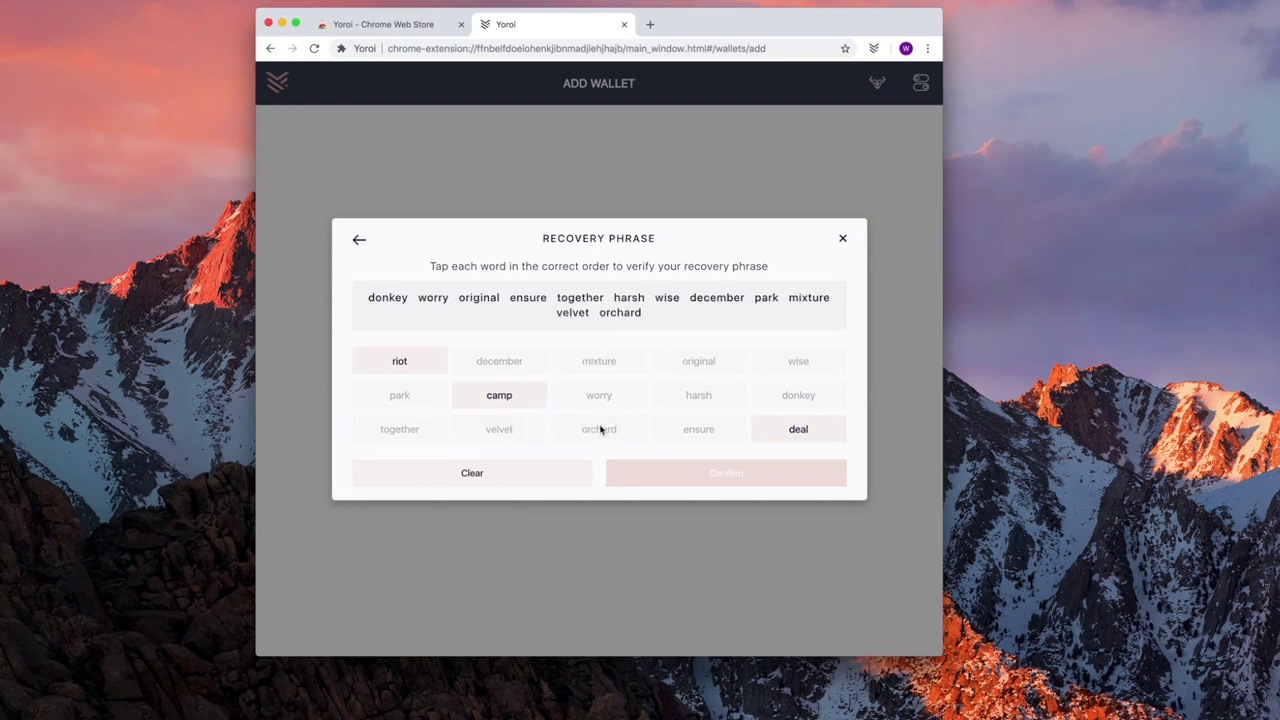
{"action": "left_click", "coordinate": [399, 361]}
{"action": "left_click", "coordinate": [798, 429]}
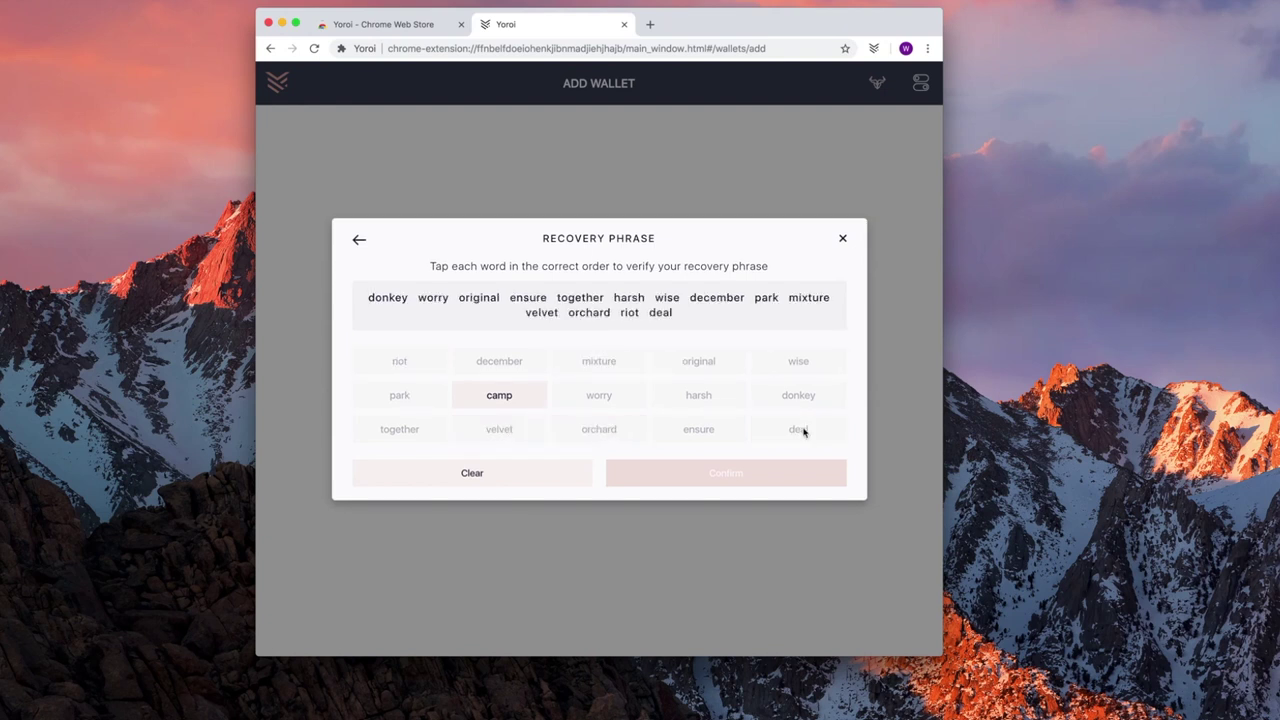
{"action": "left_click", "coordinate": [498, 395]}
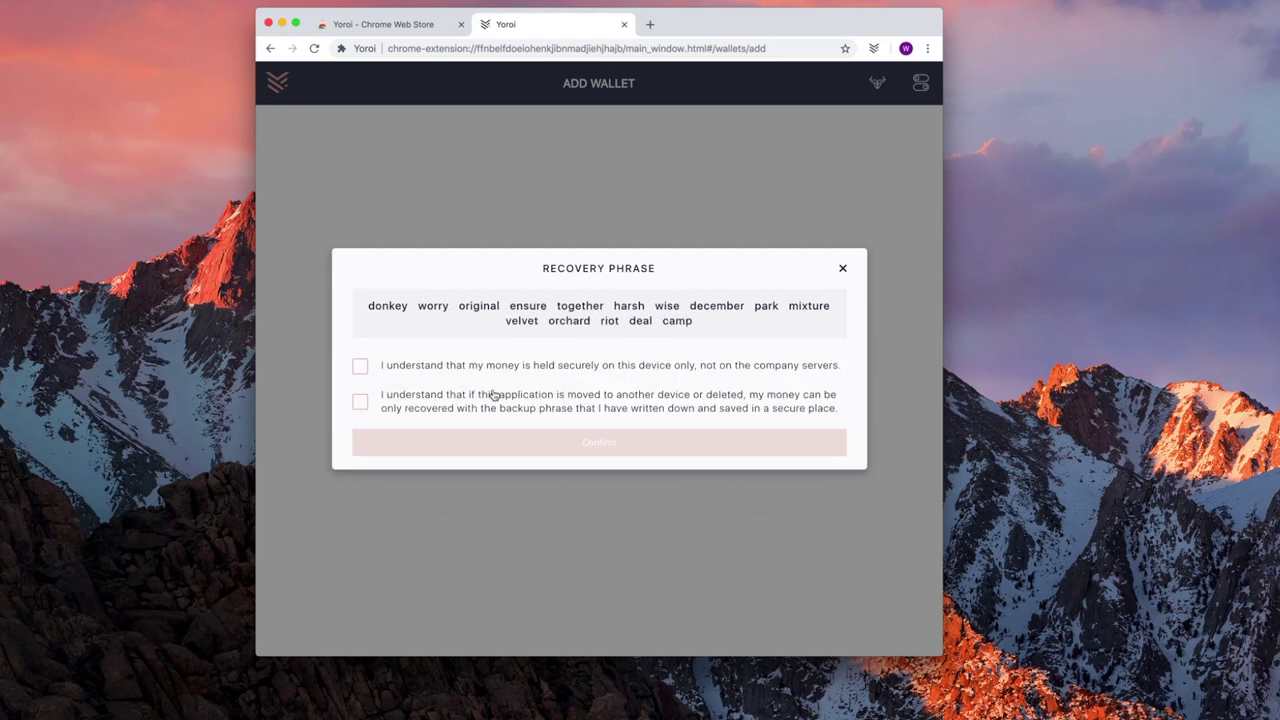
Accept the device-only storage and backup-recovery acknowledgements and confirm wallet creation.
{"action": "left_click", "coordinate": [362, 368]}
{"action": "left_click", "coordinate": [360, 405]}
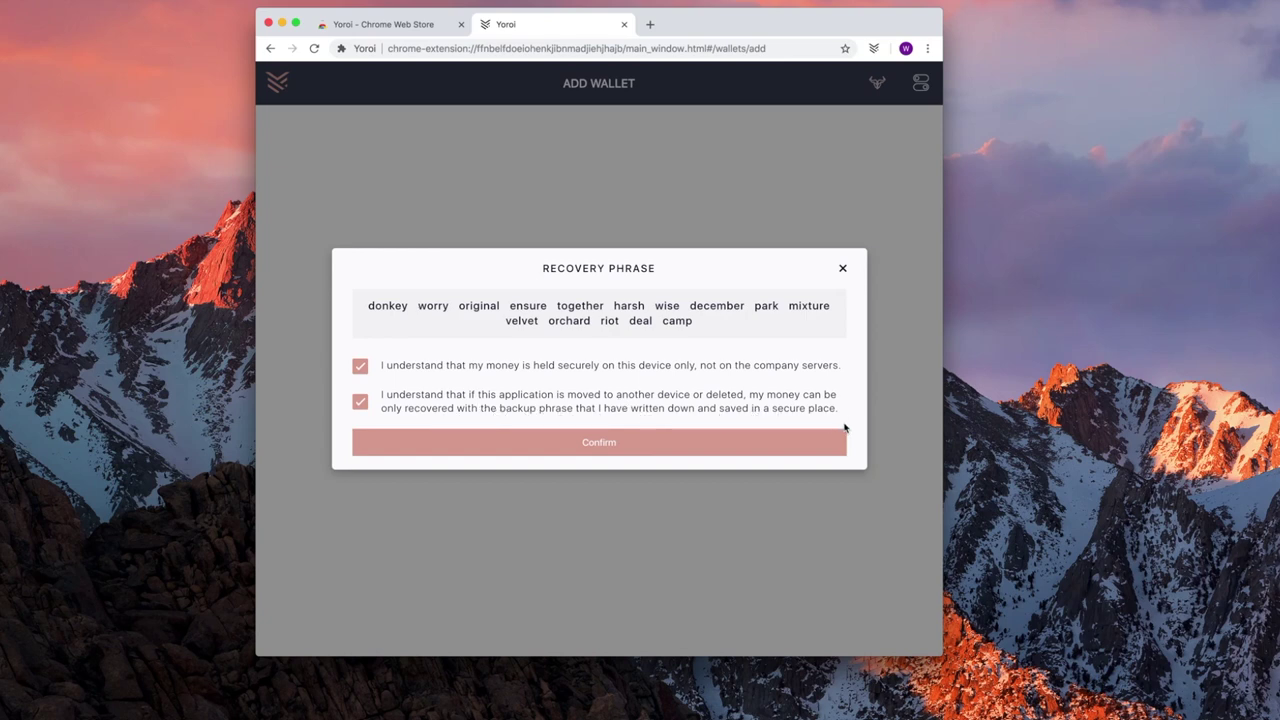
{"action": "left_click", "coordinate": [591, 446]}
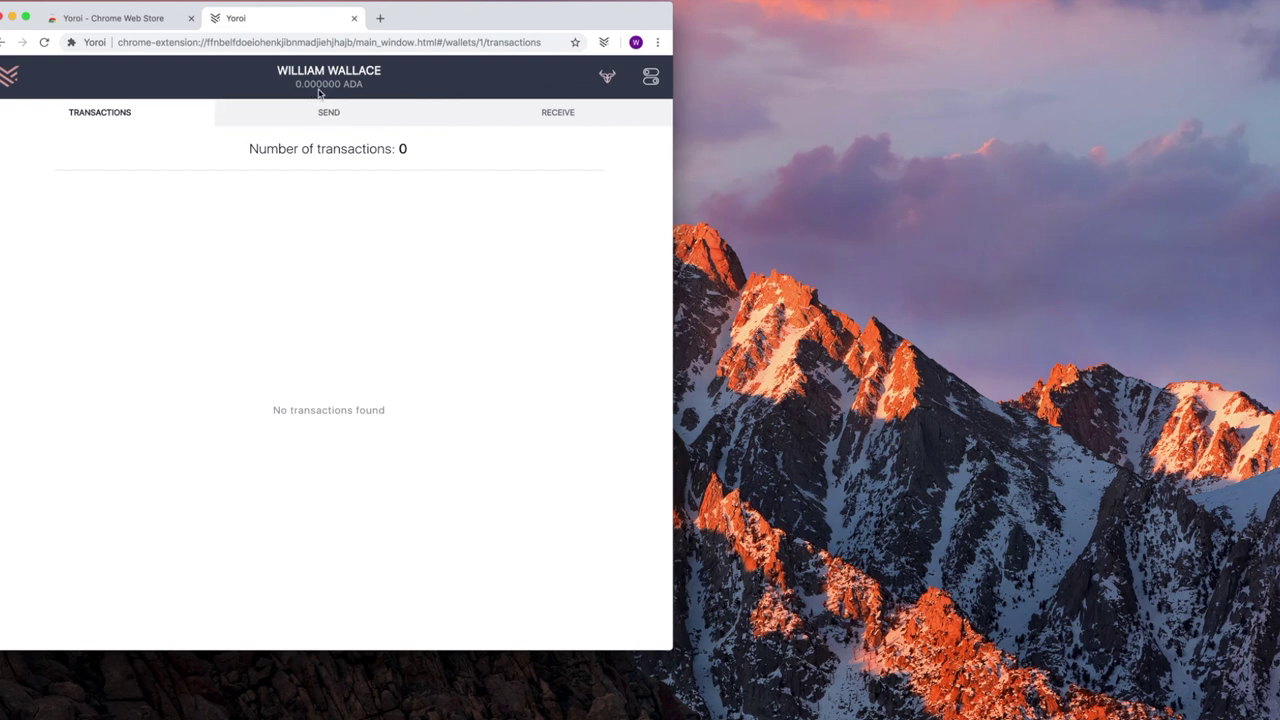
{"action": "left_click", "coordinate": [607, 79]}
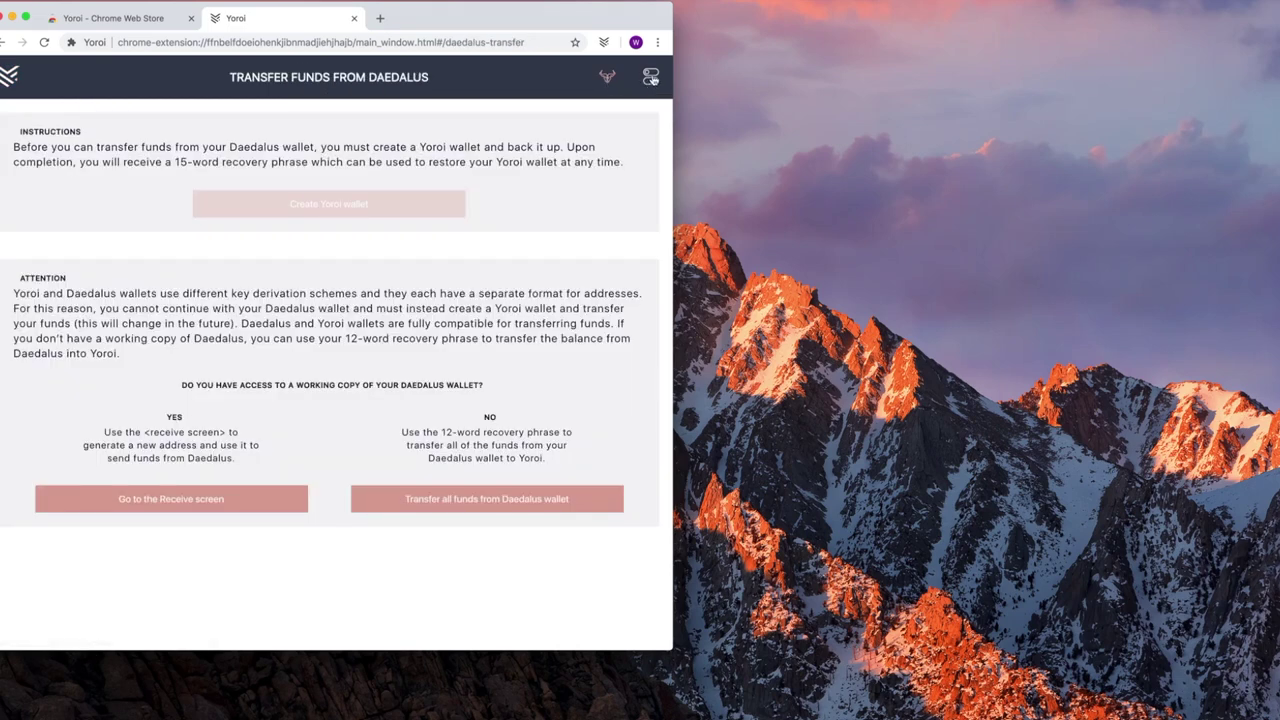
{"action": "left_click", "coordinate": [651, 79]}
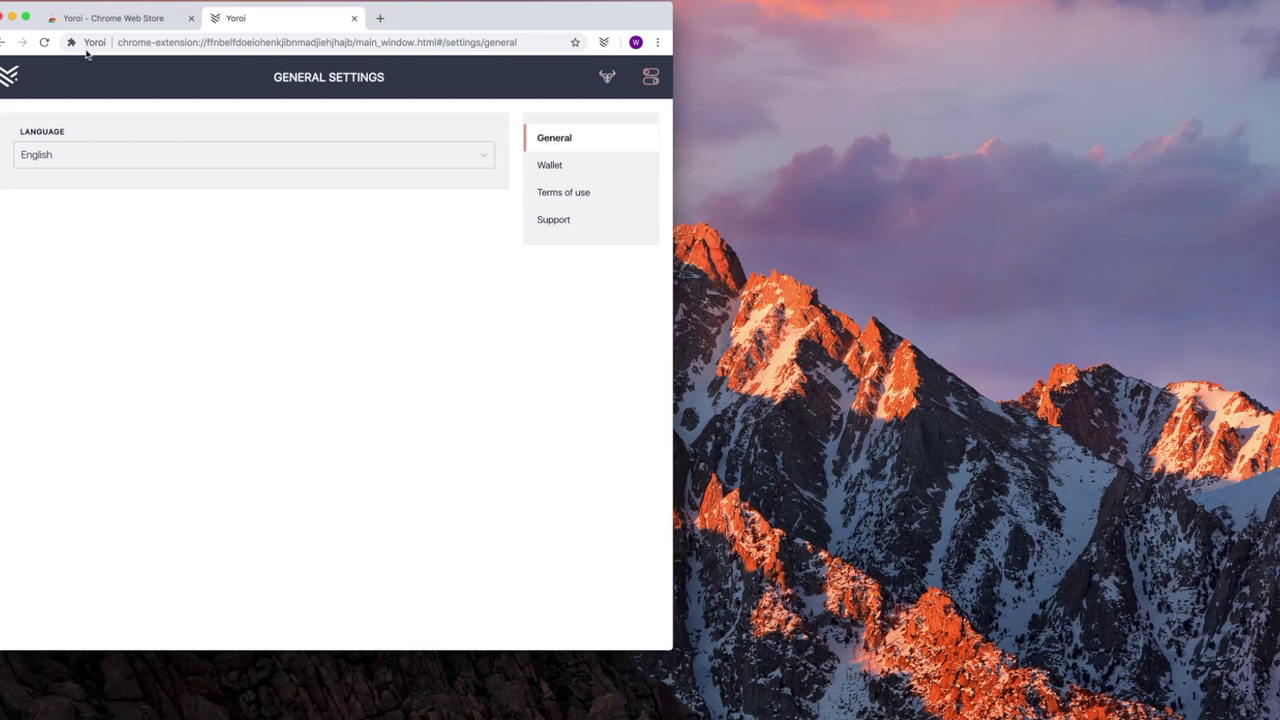
{"action": "left_click", "coordinate": [9, 78]}
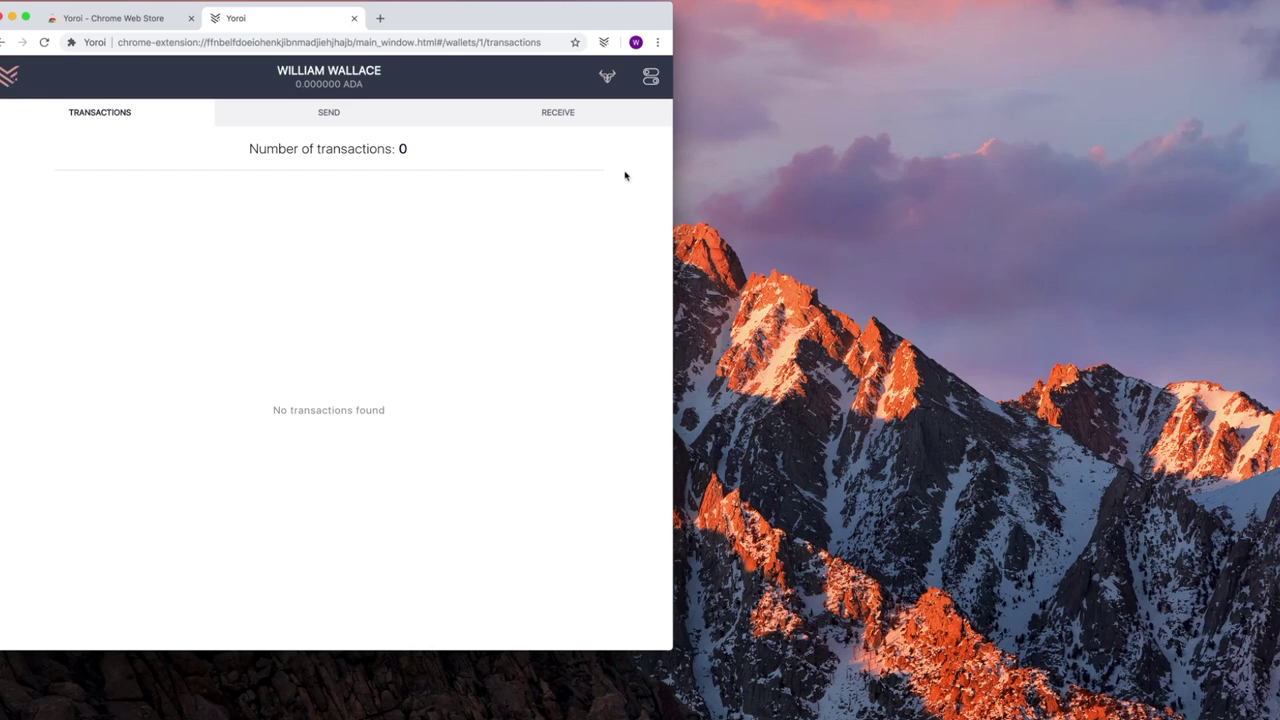
Show Yoroi's receiving address and switch the restored Daedalus window to the Gretel wallet.
{"action": "left_click", "coordinate": [572, 116]}
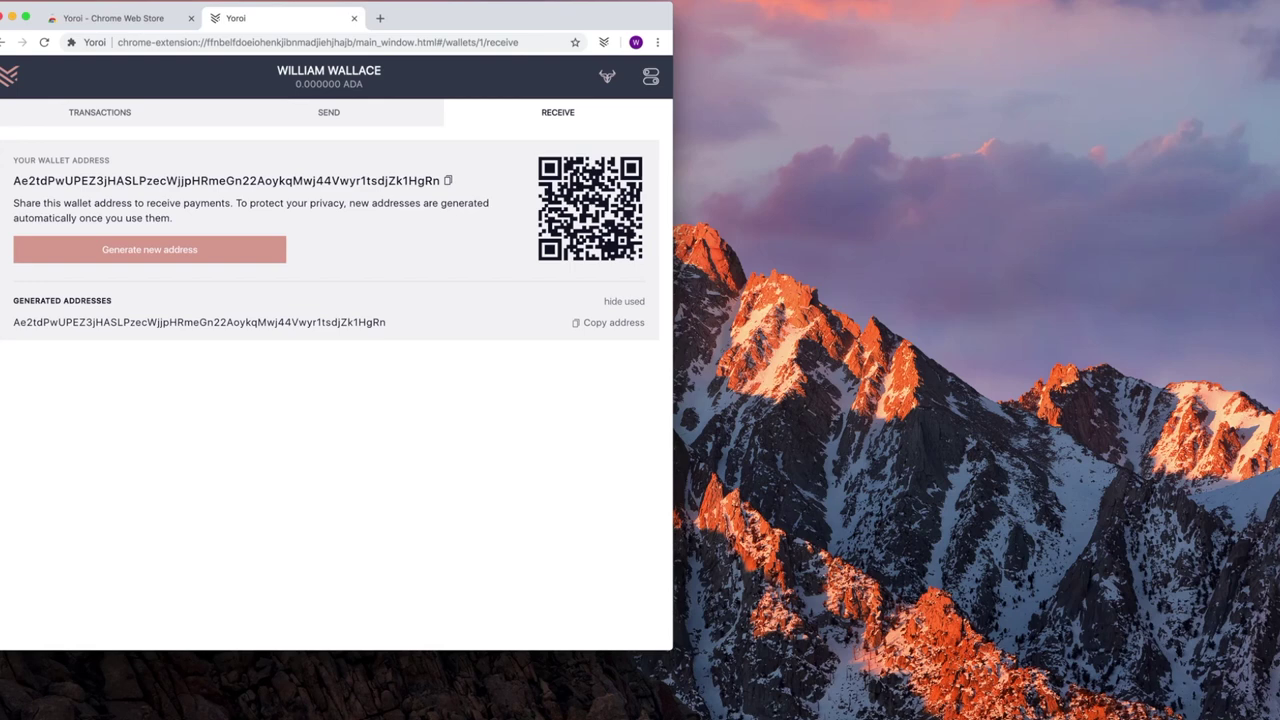
{"action": "mouse_move", "coordinate": [1014, 700]}
{"action": "left_click", "coordinate": [1120, 700]}
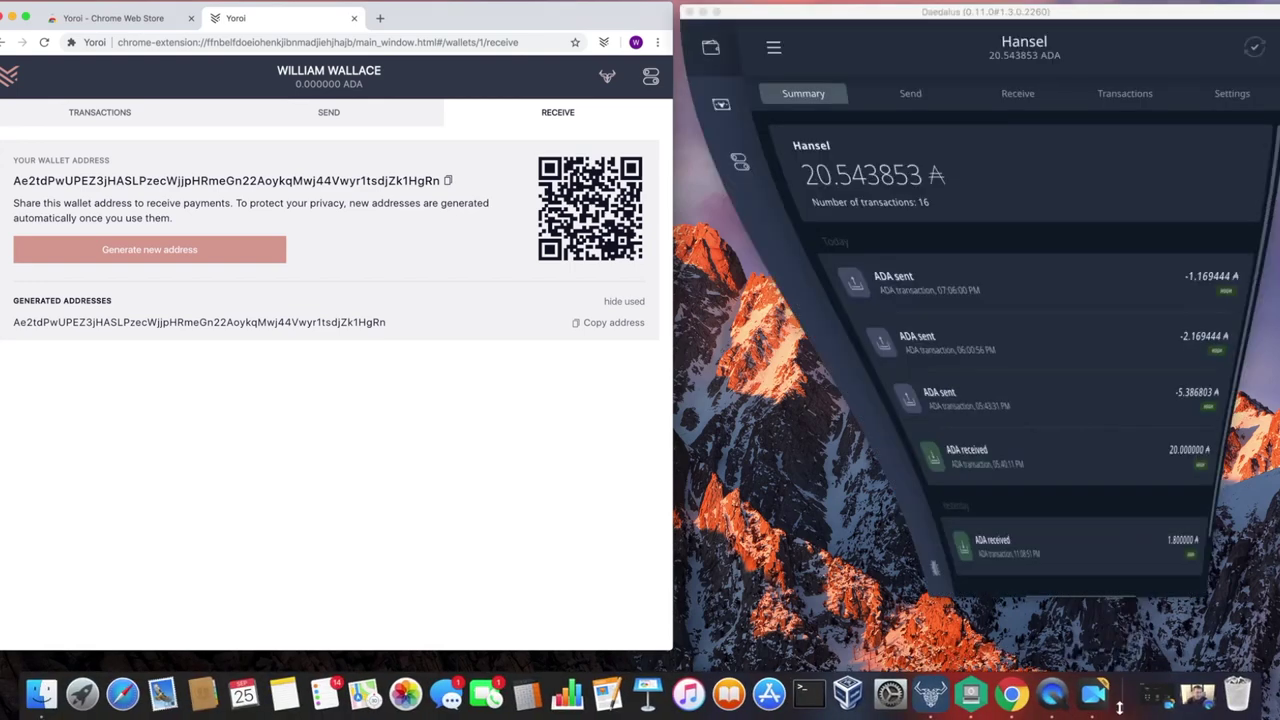
{"action": "left_click", "coordinate": [775, 50]}
{"action": "left_click", "coordinate": [772, 98]}
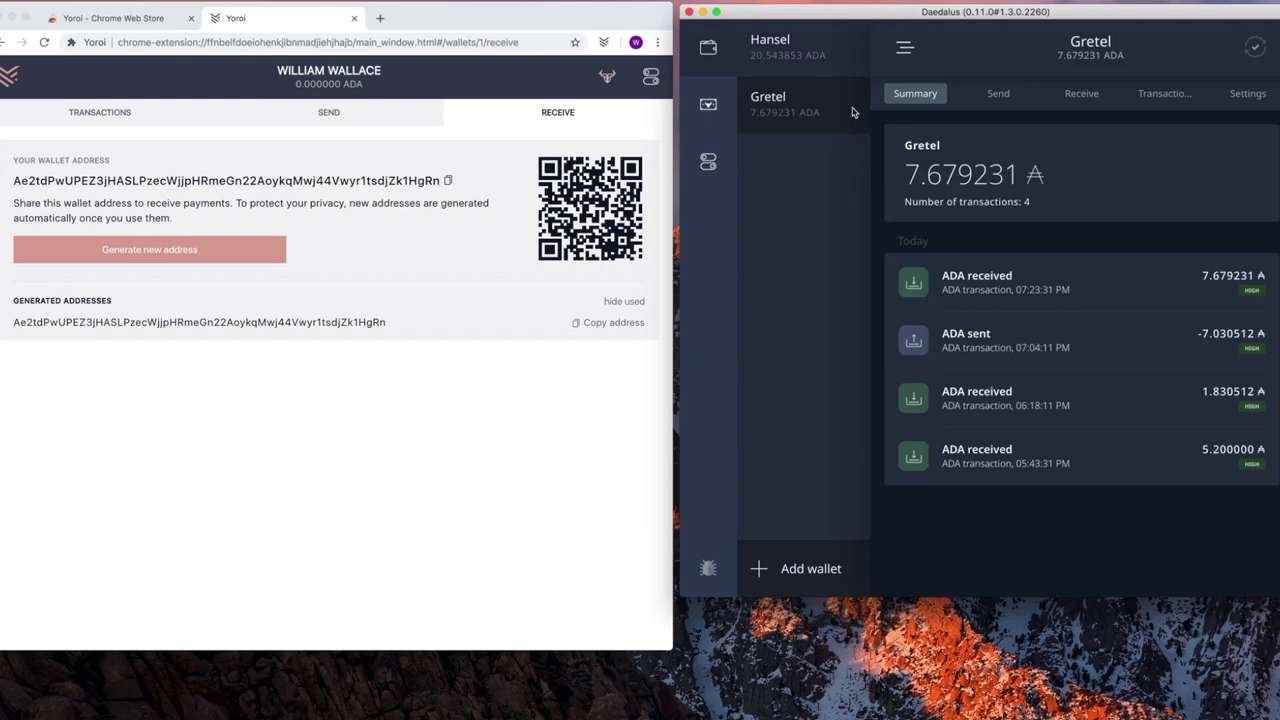
{"action": "left_click", "coordinate": [904, 48]}
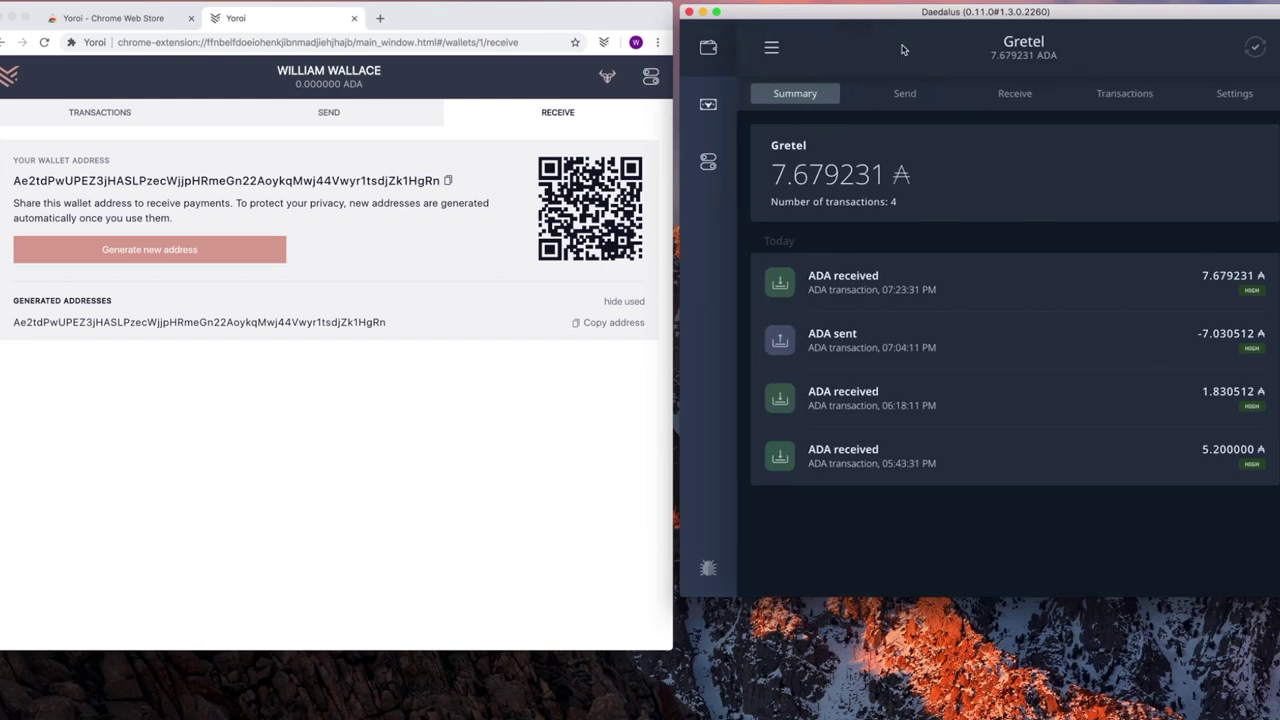
Copy the Yoroi wallet's receiving address to the clipboard.
{"action": "left_click_drag", "start_coordinate": [909, 16], "coordinate": [907, 15]}
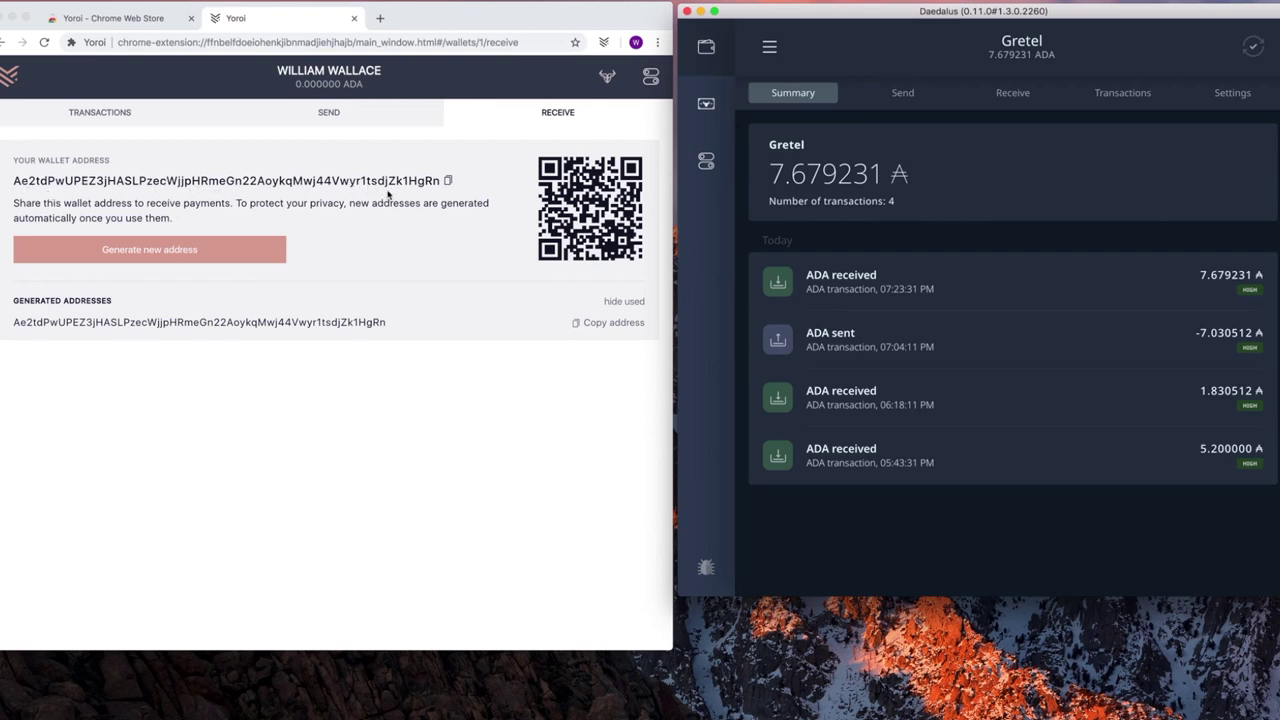
{"action": "left_click", "coordinate": [449, 181]}
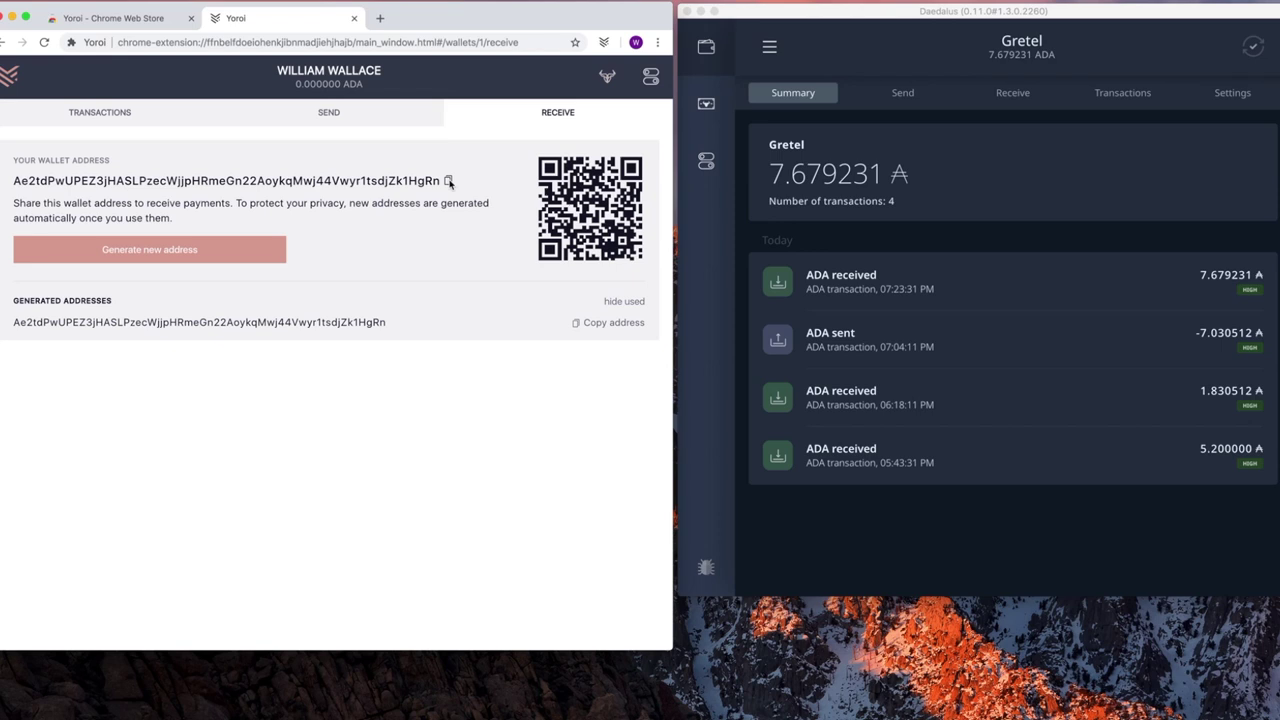
{"action": "left_click", "coordinate": [449, 181]}
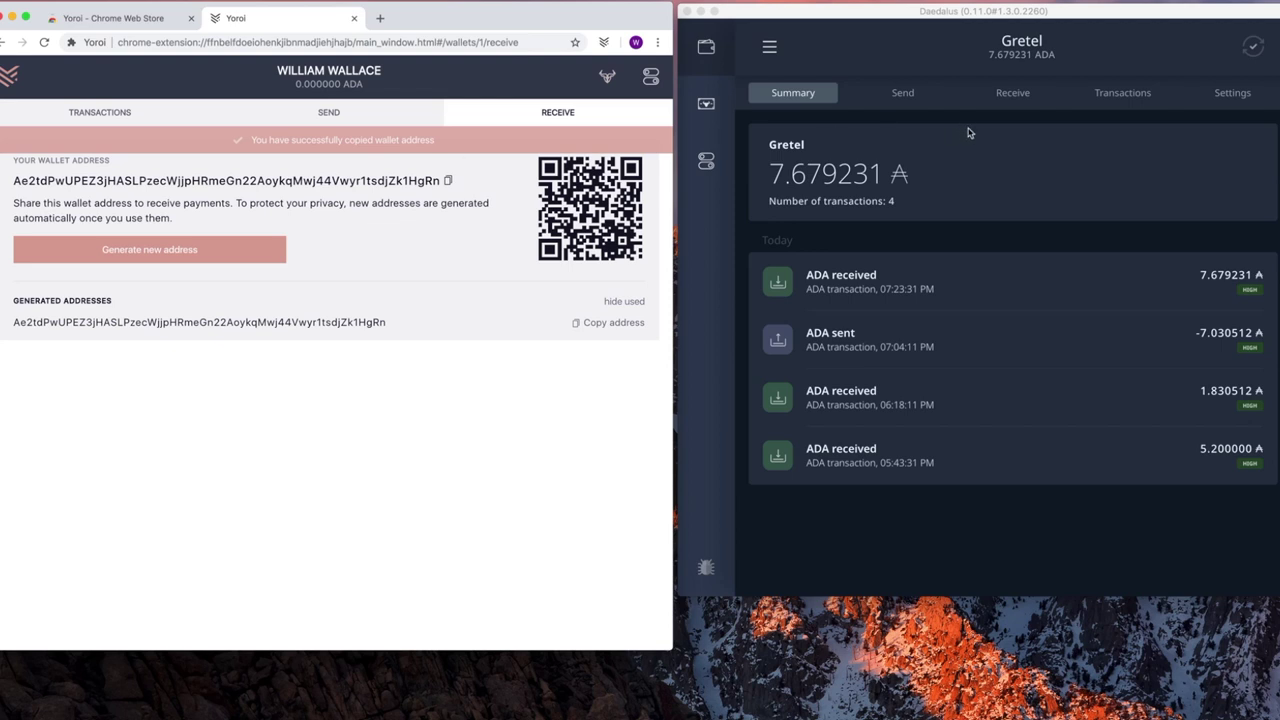
Send 5 ADA from Gretel to the pasted Yoroi address, confirming with the spending password.
{"action": "left_click", "coordinate": [898, 96]}
{"action": "left_click", "coordinate": [903, 97]}
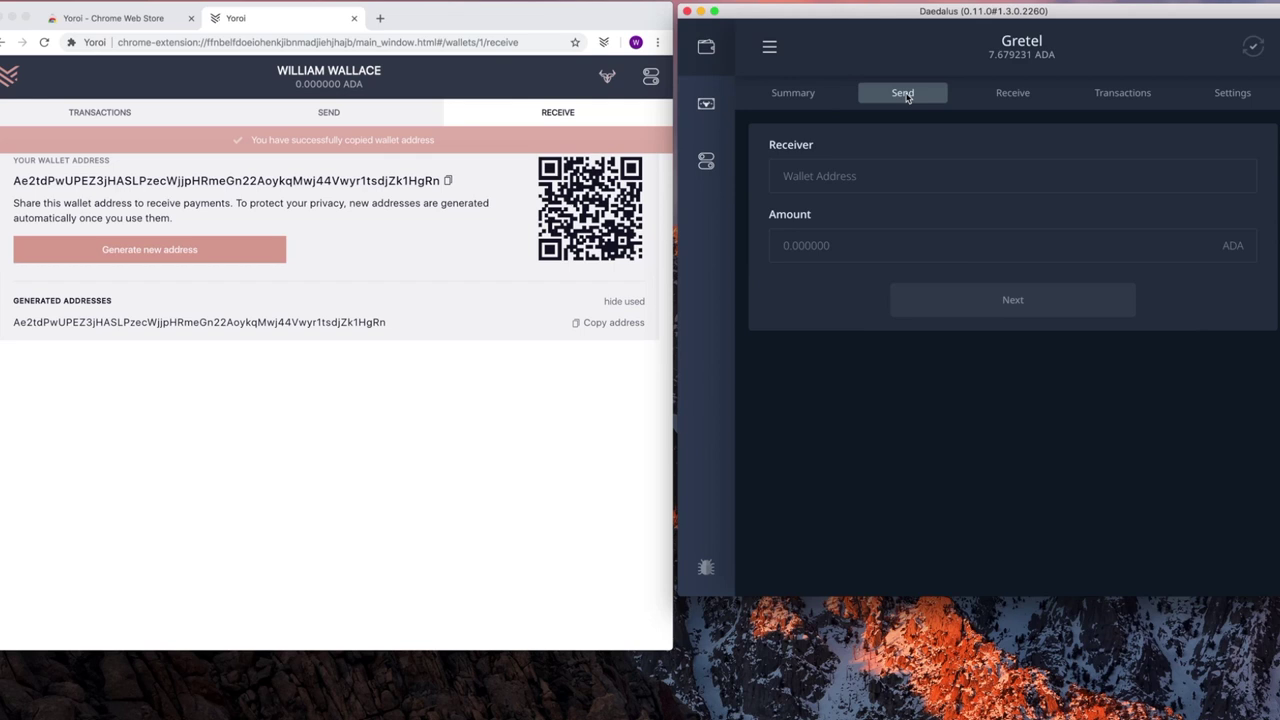
{"action": "right_click", "coordinate": [824, 181]}
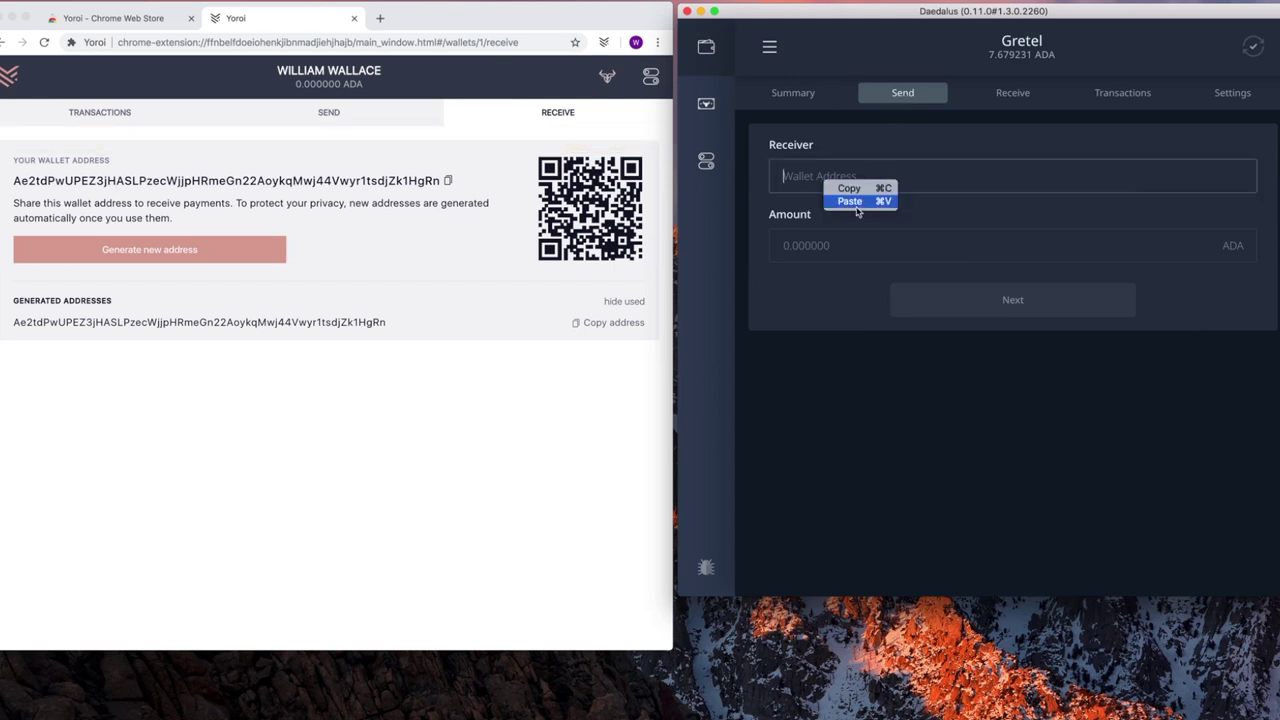
{"action": "left_click", "coordinate": [857, 203]}
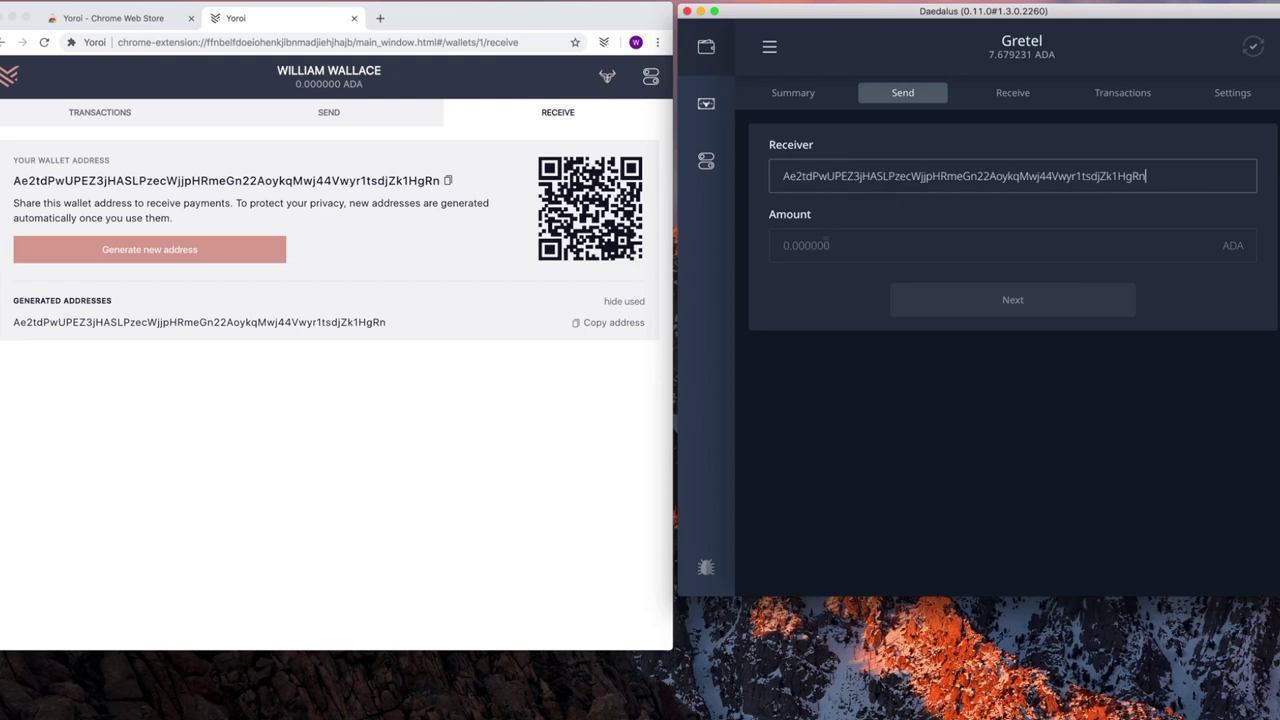
{"action": "left_click", "coordinate": [828, 245]}
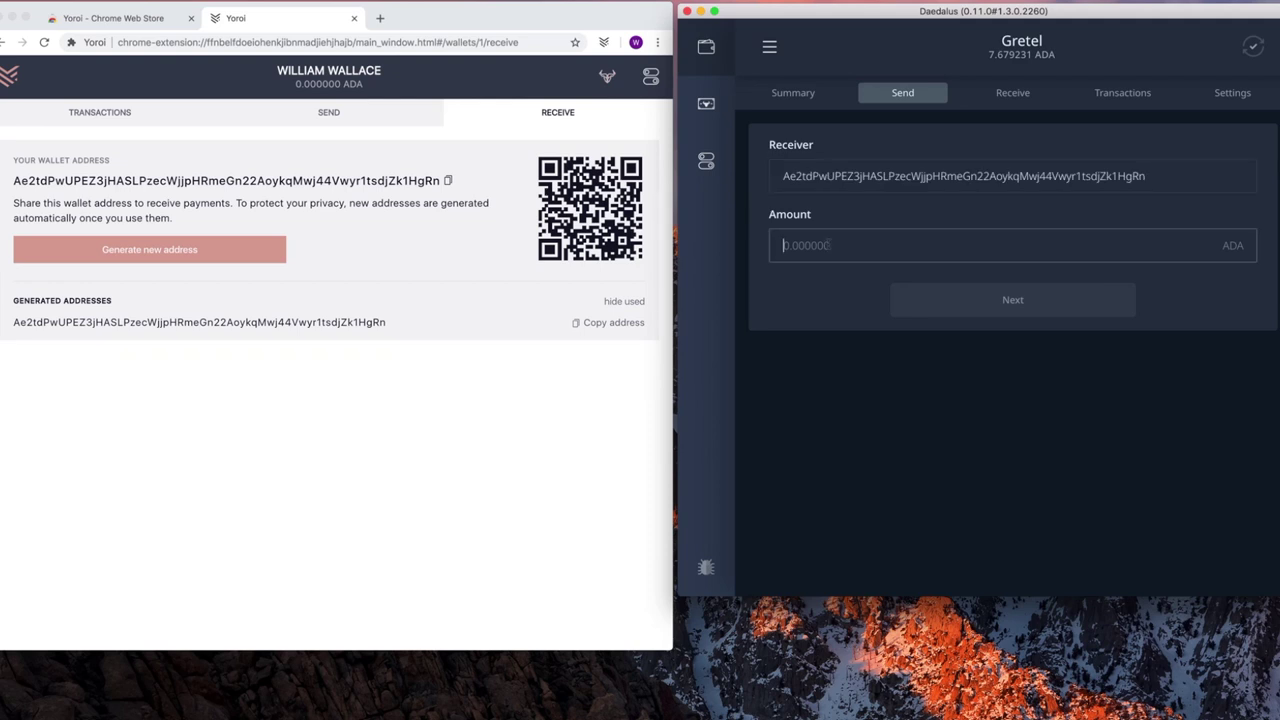
{"action": "type", "text": "5"}
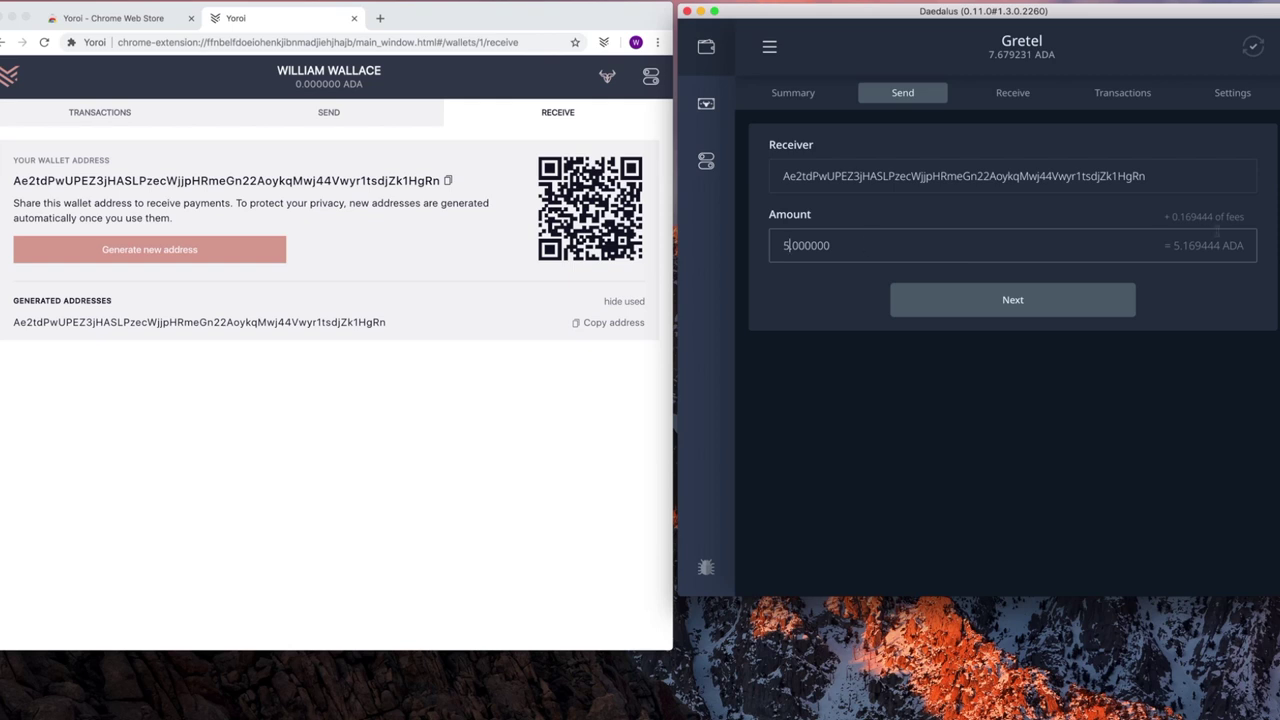
{"action": "left_click", "coordinate": [1015, 308]}
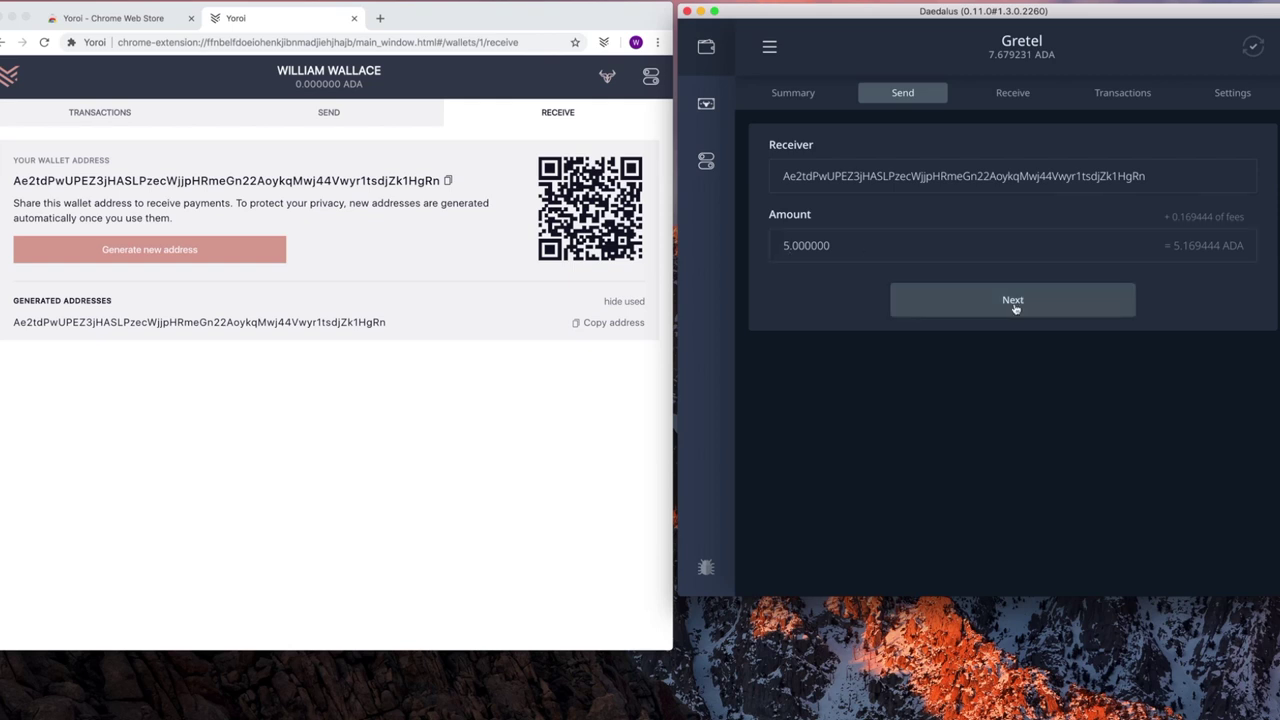
{"action": "left_click", "coordinate": [902, 382]}
{"action": "key", "text": "super+v"}
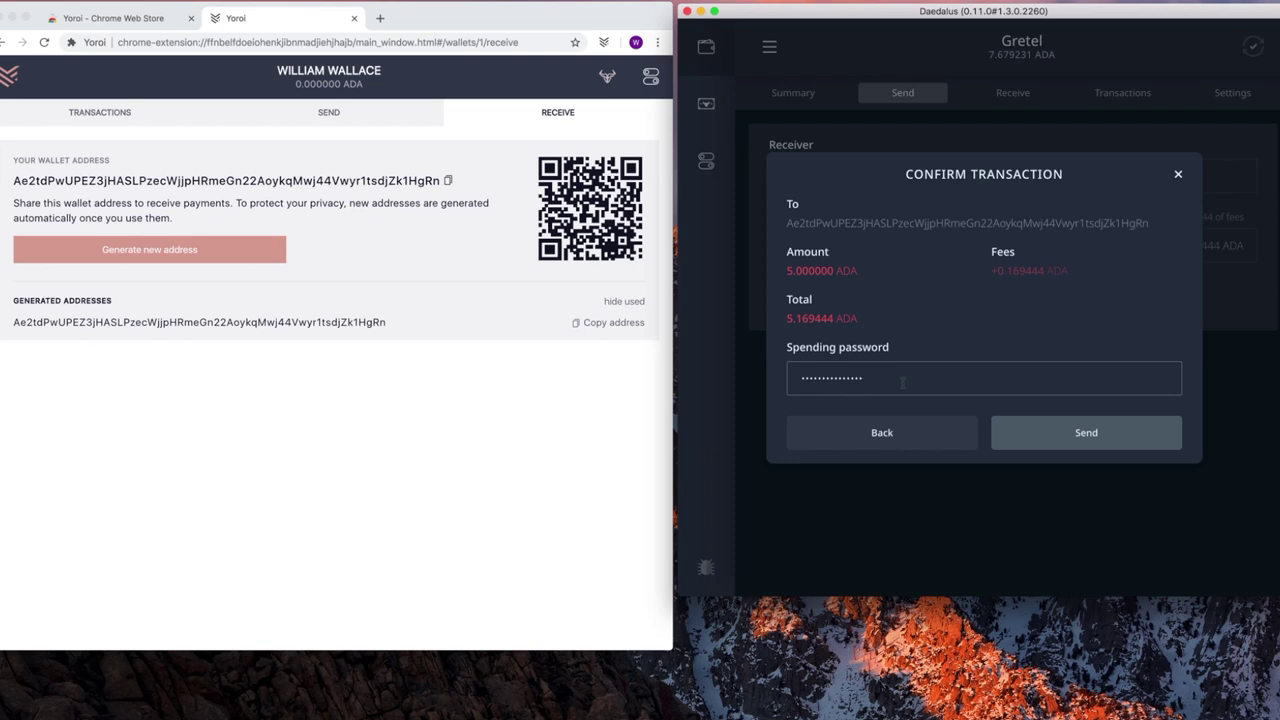
{"action": "left_click", "coordinate": [1062, 435]}
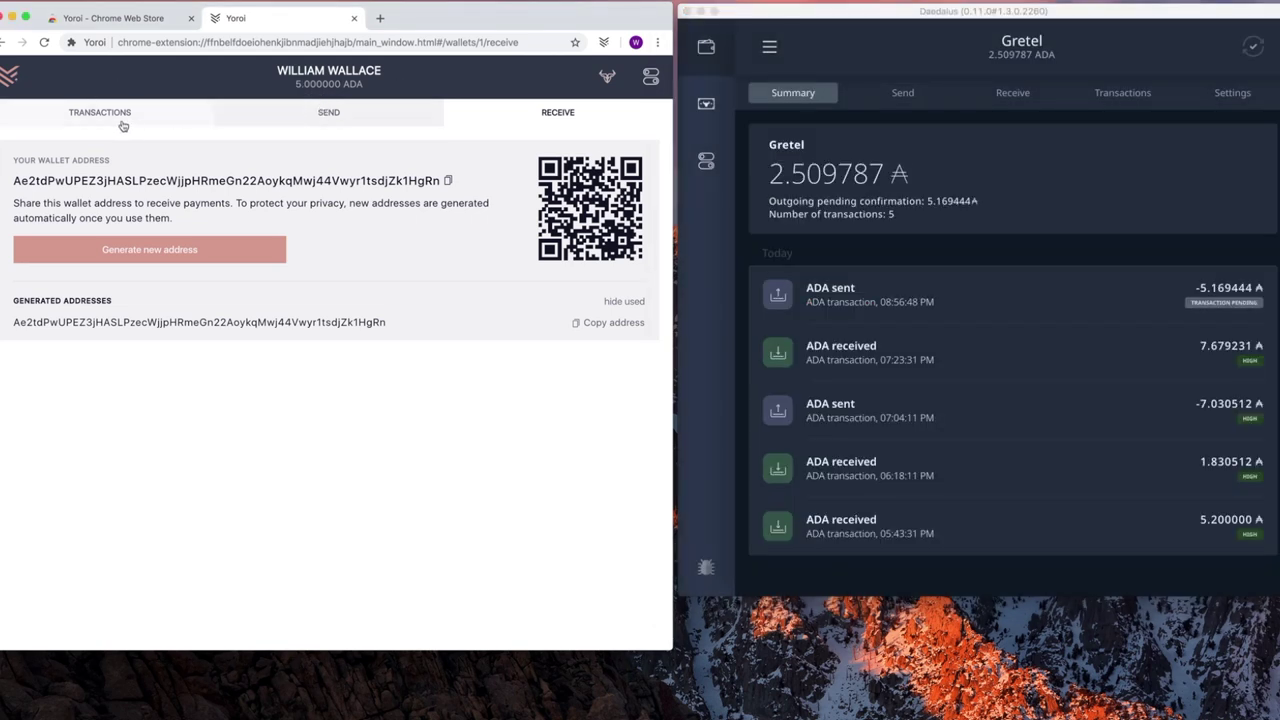
Check the pending incoming 5 ADA in Yoroi's transactions, then bring up the Send form.
{"action": "left_click", "coordinate": [121, 114]}
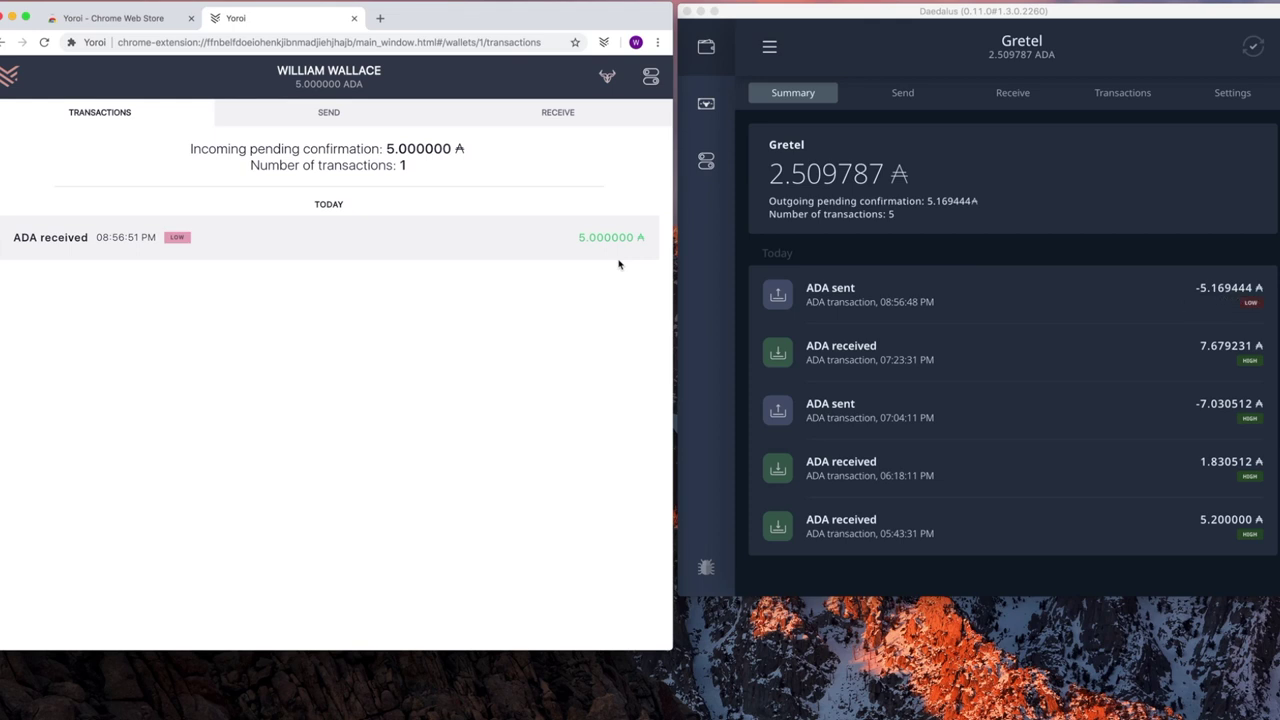
{"action": "left_click", "coordinate": [335, 114]}
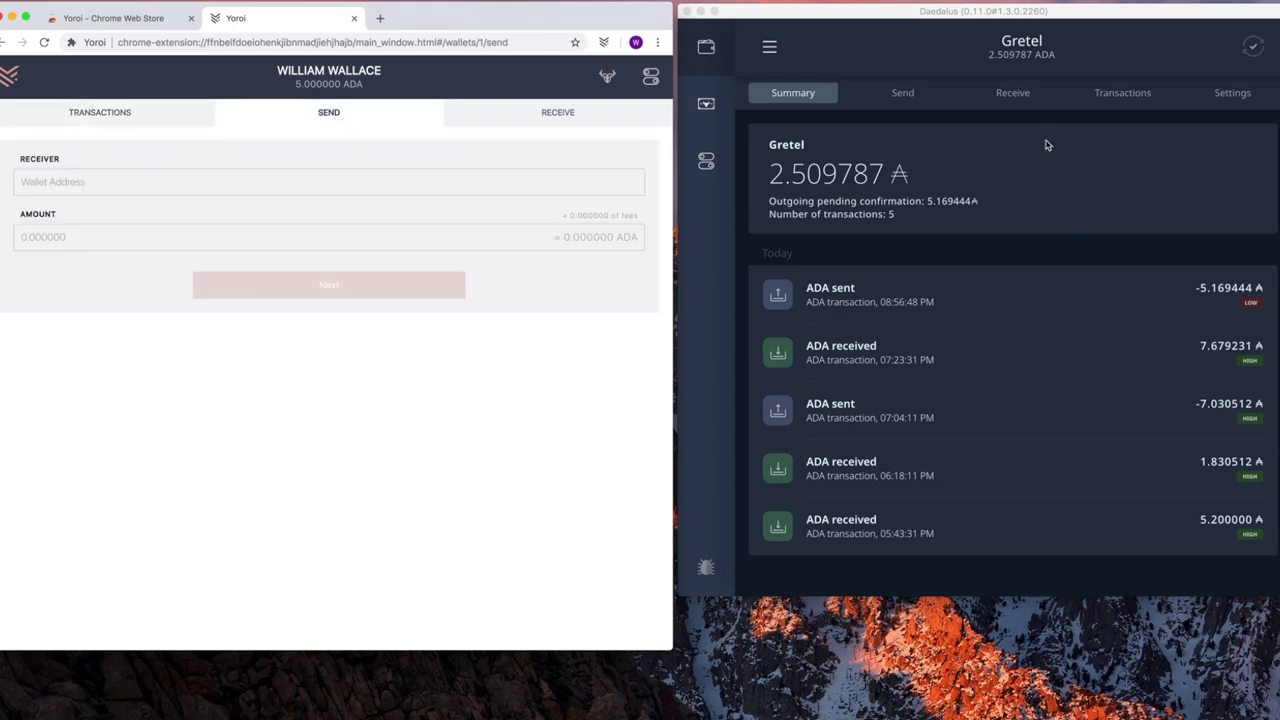
Copy the Daedalus Gretel receiving address and paste it into Yoroi's Receiver field.
{"action": "left_click", "coordinate": [1016, 96]}
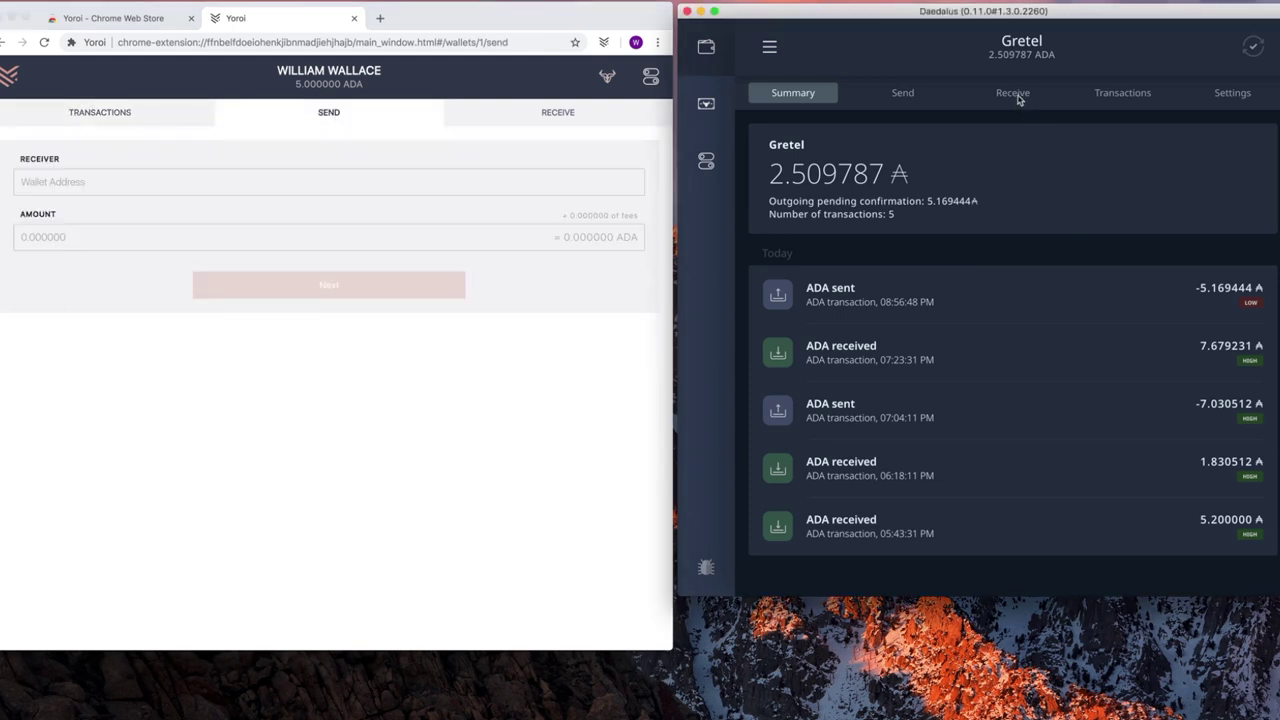
{"action": "left_click", "coordinate": [1014, 94]}
{"action": "left_click", "coordinate": [980, 186]}
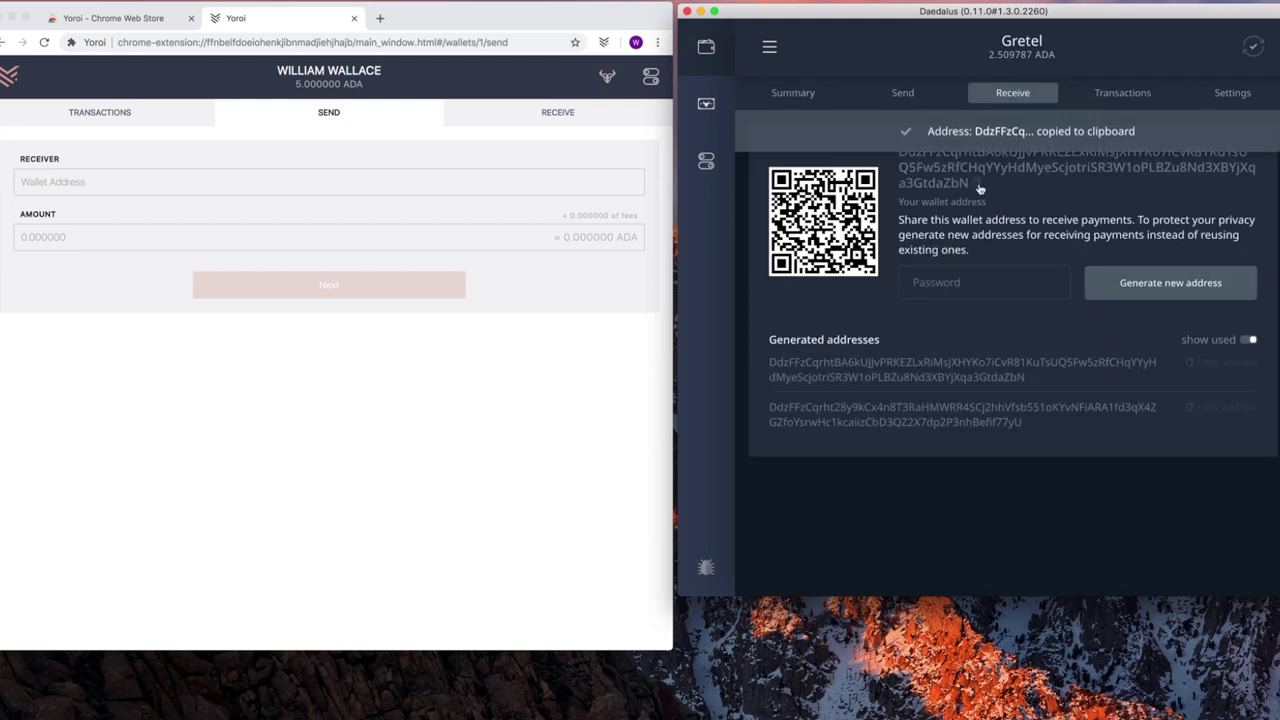
{"action": "left_click", "coordinate": [100, 186]}
{"action": "right_click", "coordinate": [74, 186]}
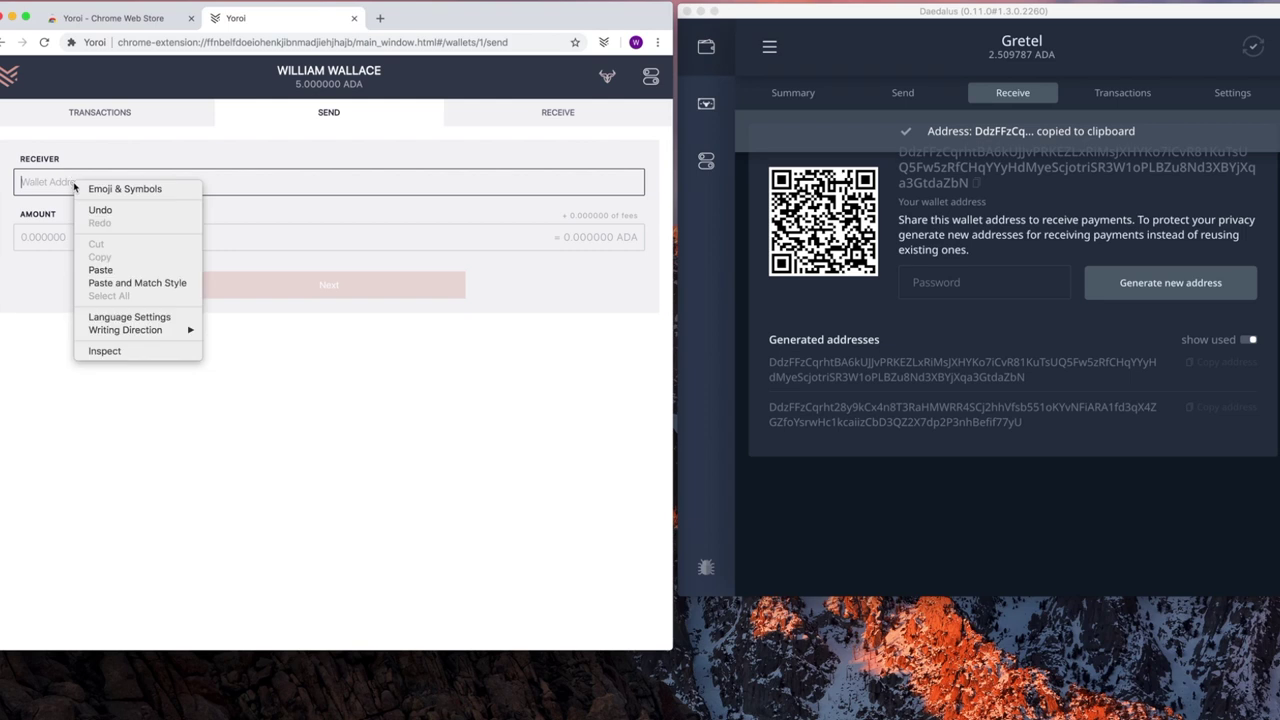
{"action": "left_click", "coordinate": [102, 270]}
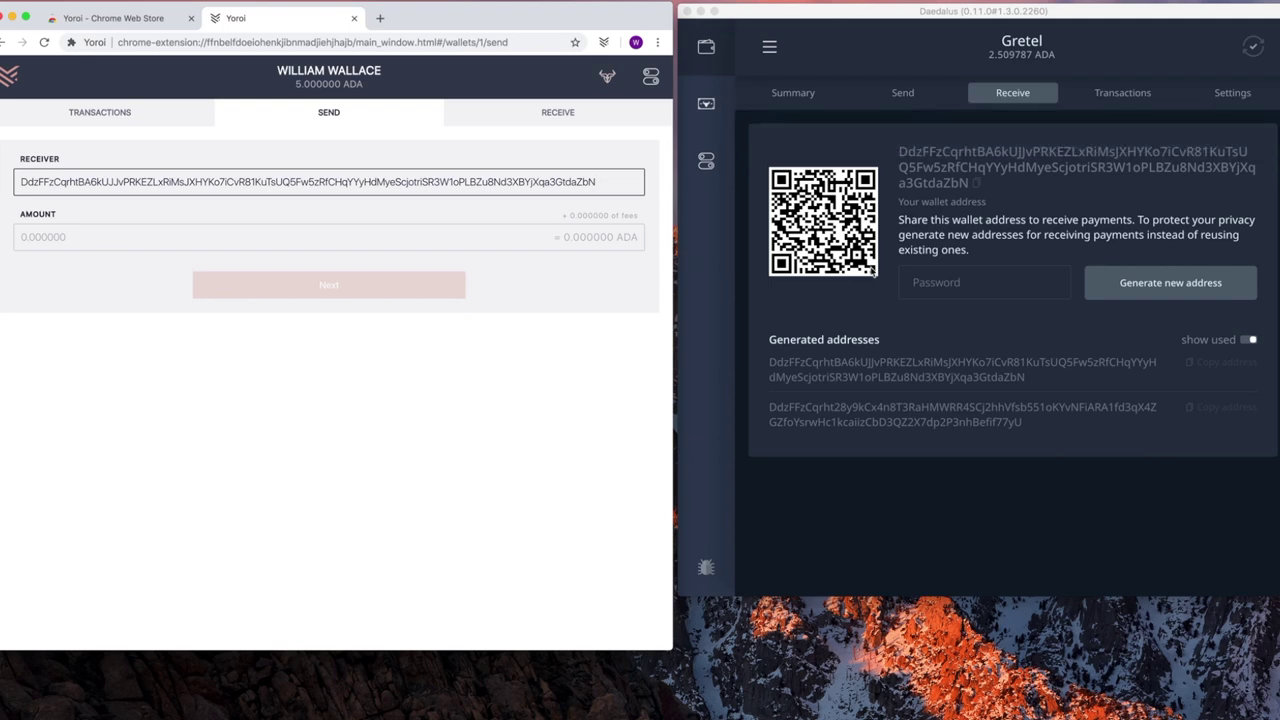
Send 2 ADA to the Daedalus address, confirming with the spending password.
{"action": "left_click", "coordinate": [45, 236]}
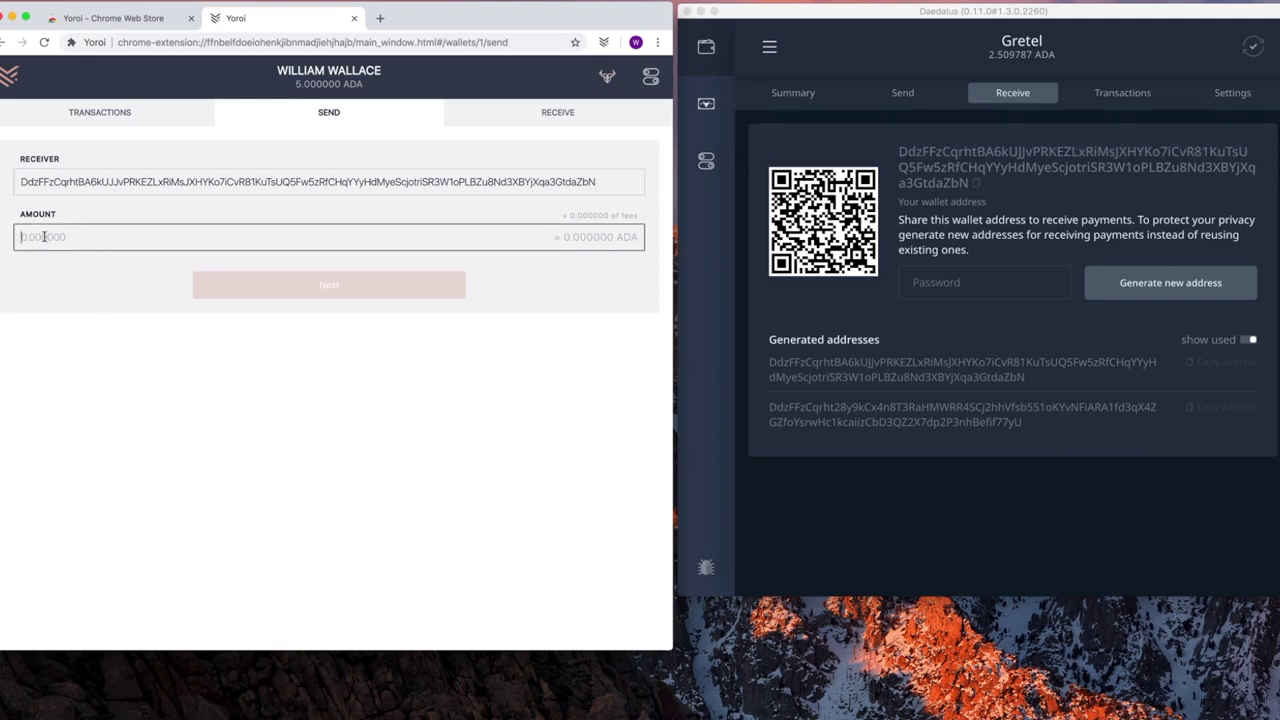
{"action": "type", "text": "2"}
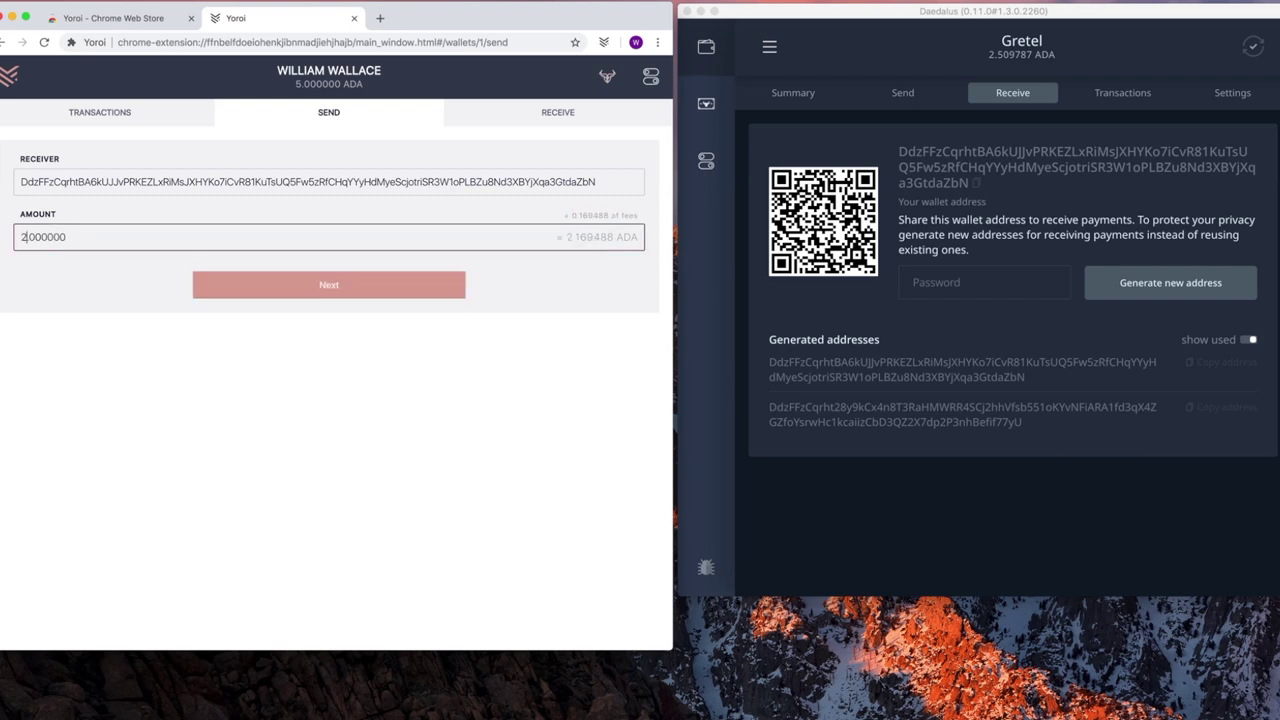
{"action": "left_click", "coordinate": [350, 294]}
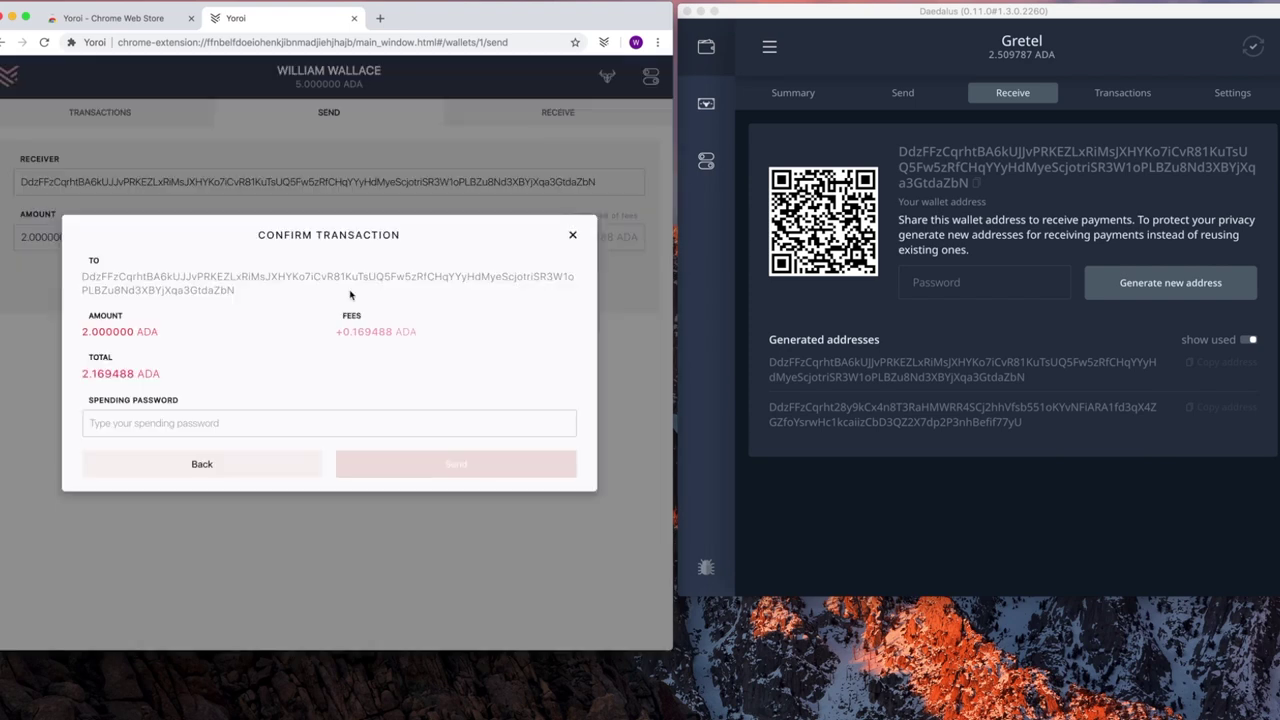
{"action": "left_click", "coordinate": [213, 422]}
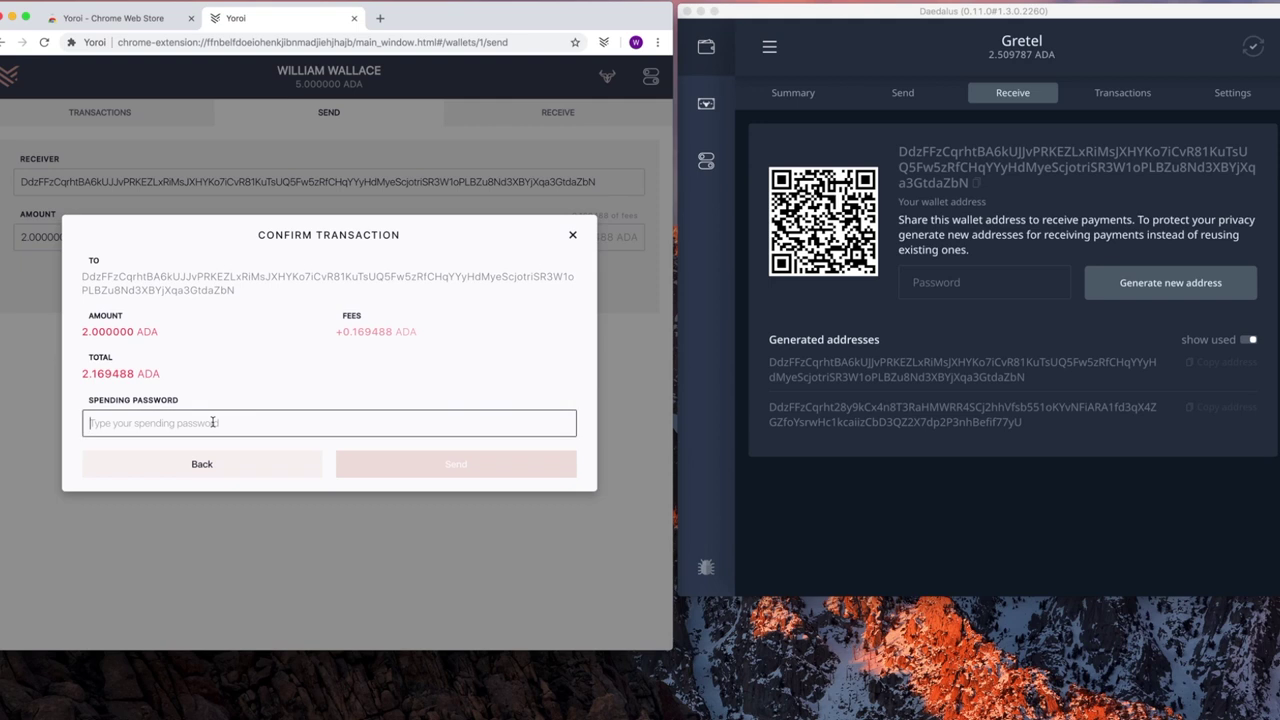
{"action": "key", "text": "super+v"}
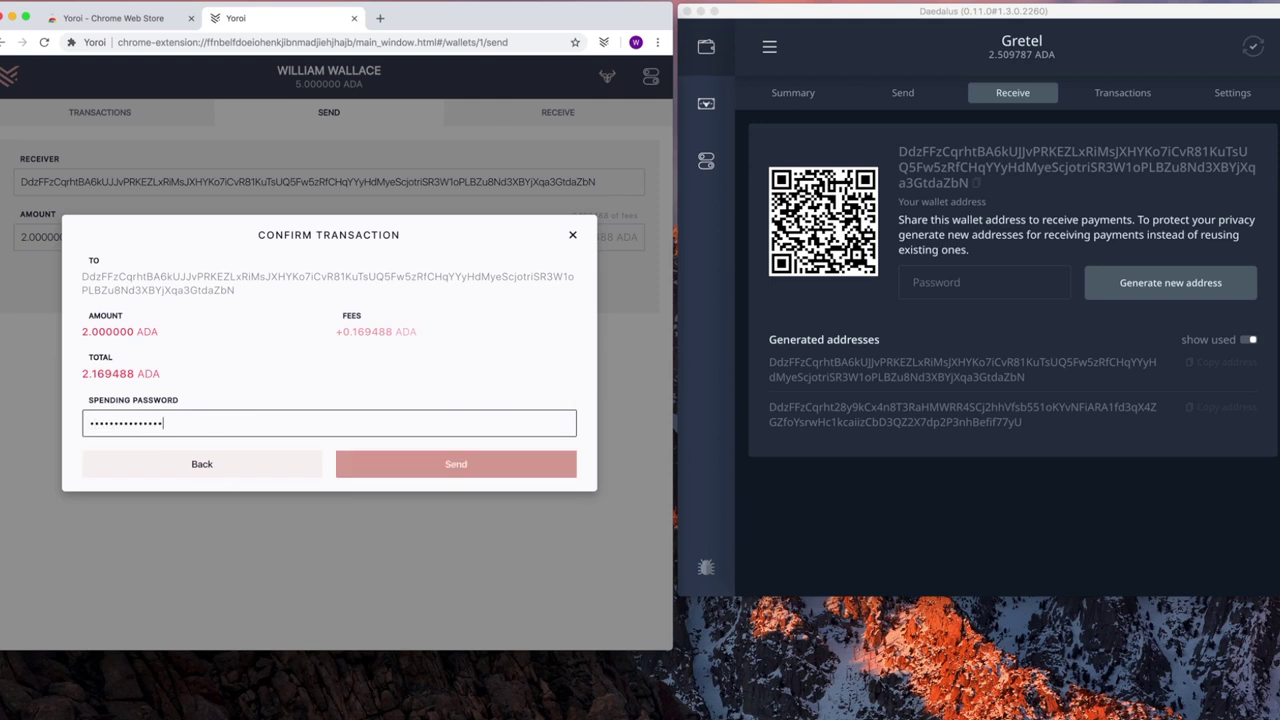
{"action": "left_click", "coordinate": [445, 470]}
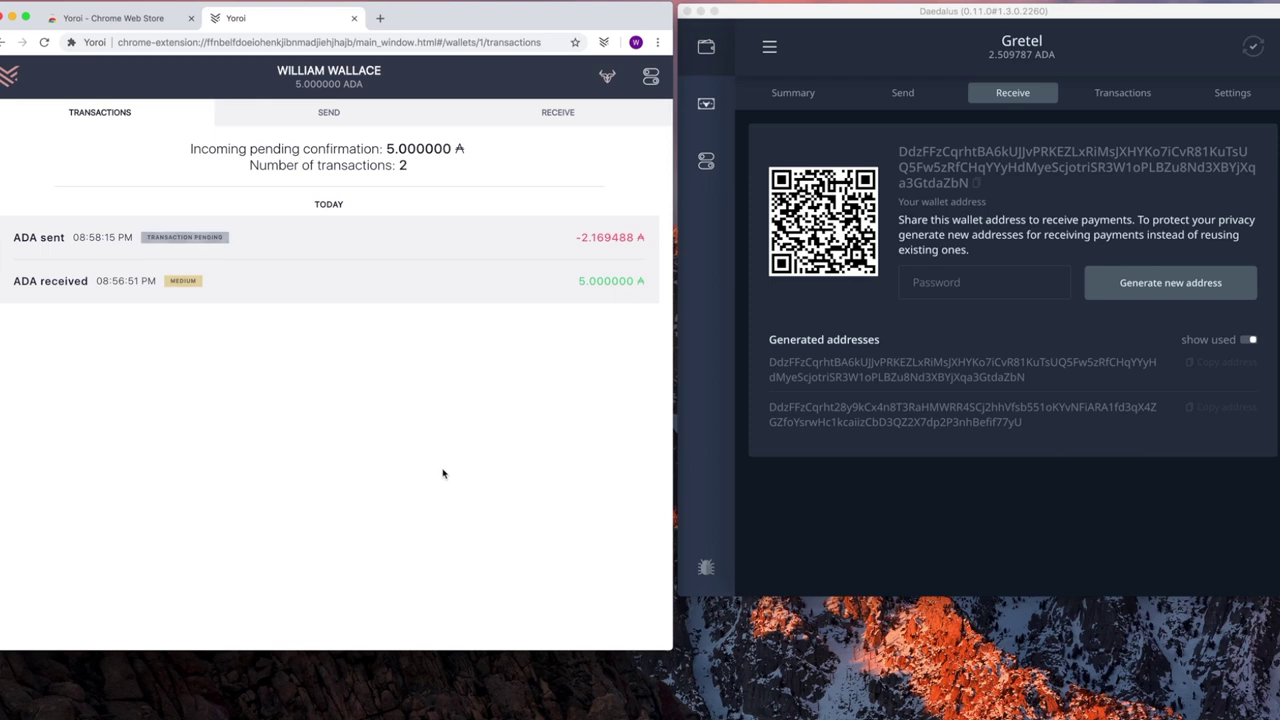
View the Daedalus wallet summary, where the incoming 2.000000 ADA appears.
{"action": "left_click", "coordinate": [786, 95]}
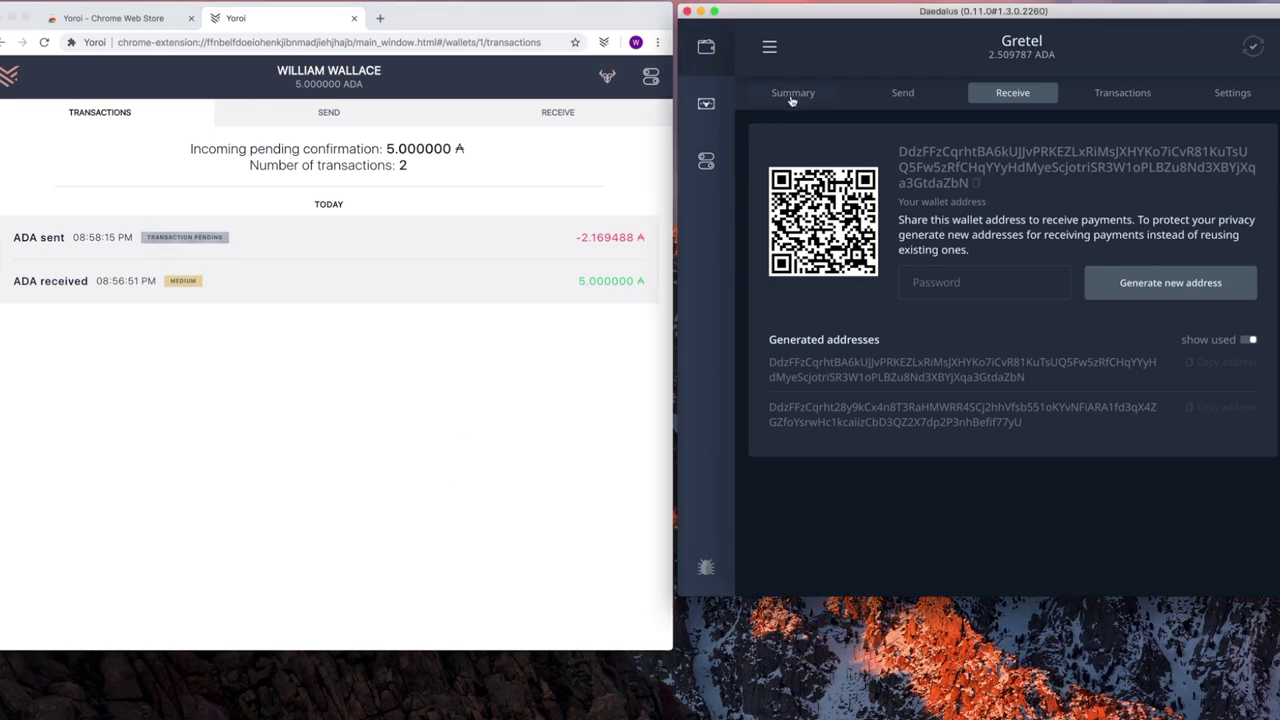
{"action": "left_click", "coordinate": [791, 97]}
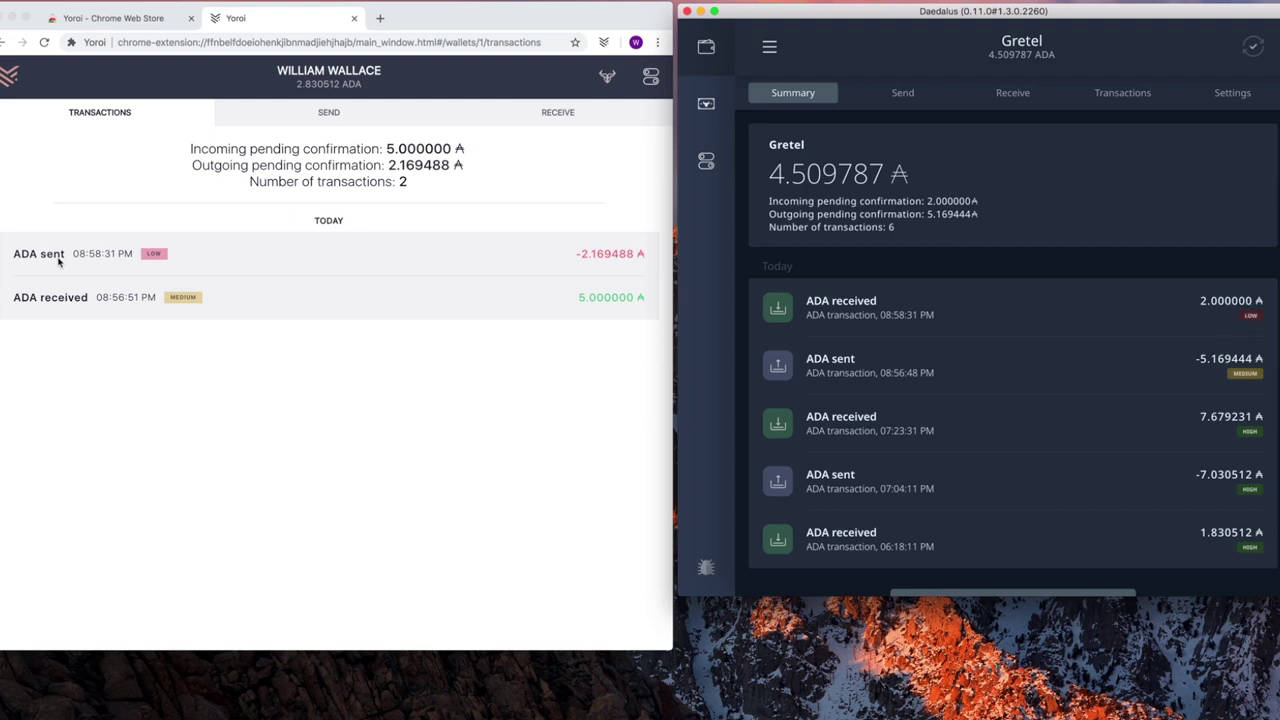
{"action": "left_click", "coordinate": [651, 79]}
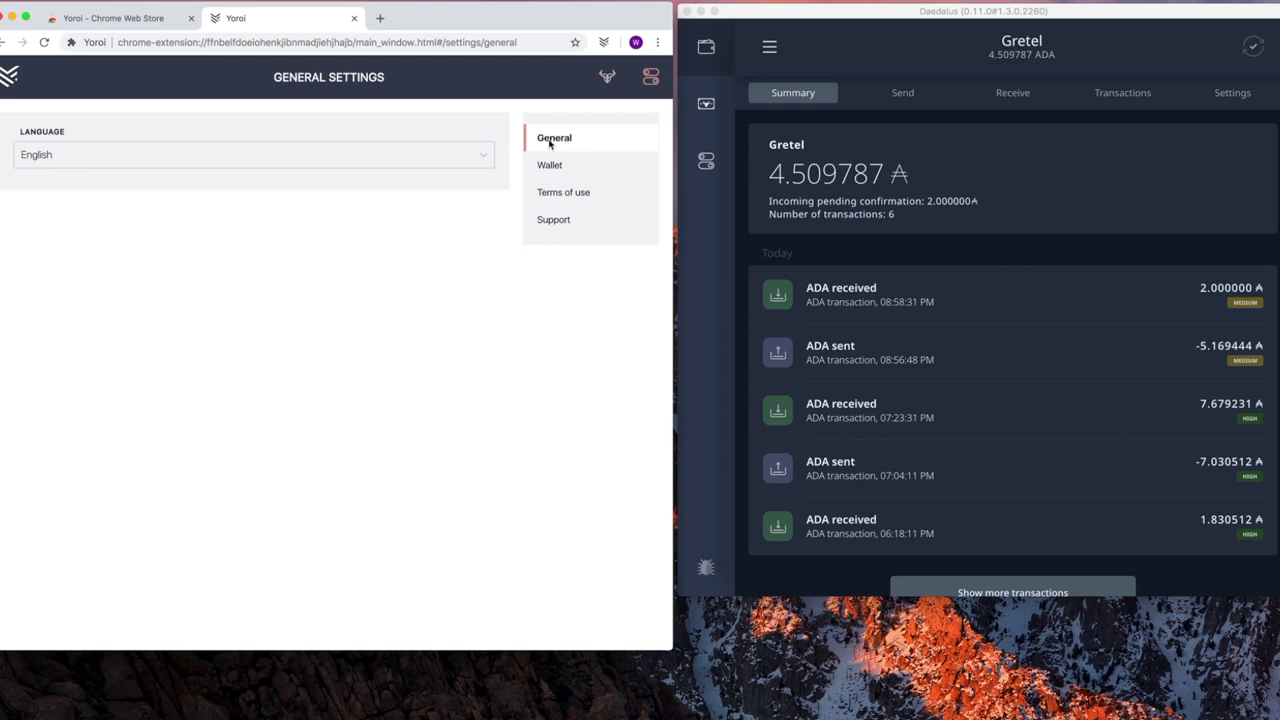
Check the interface language options and keep English.
{"action": "left_click", "coordinate": [117, 158]}
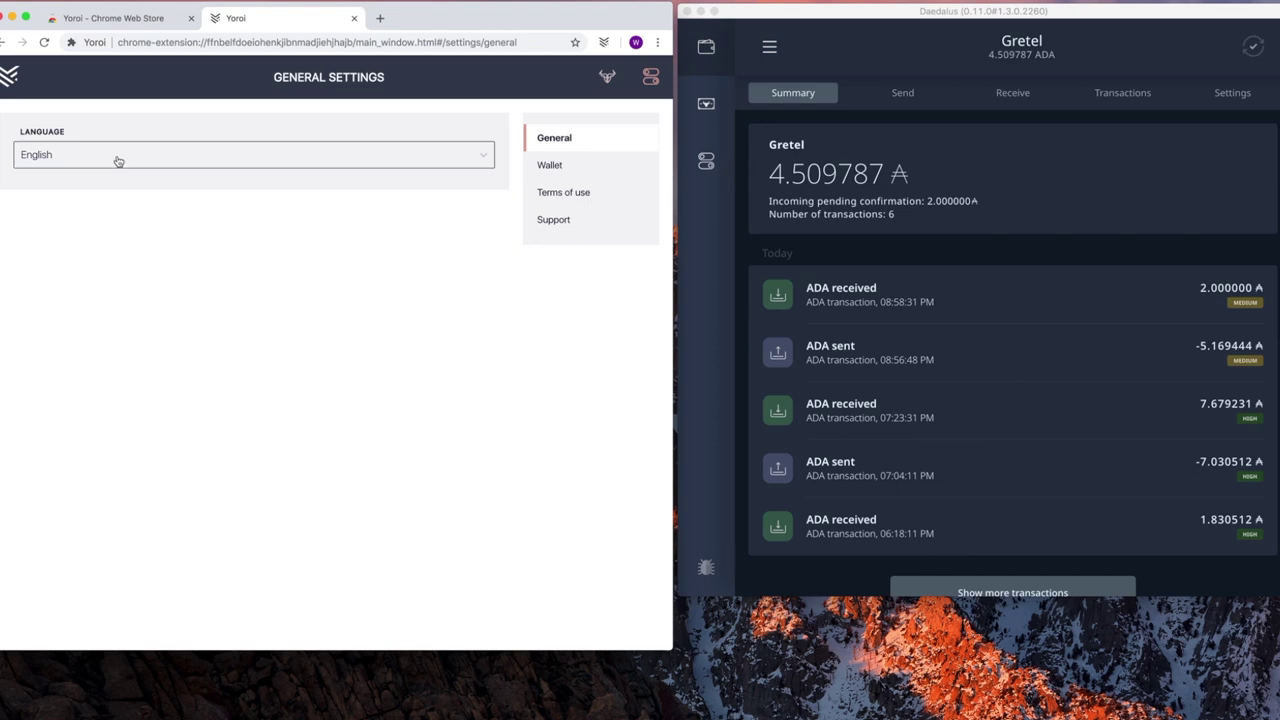
{"action": "left_click", "coordinate": [117, 160]}
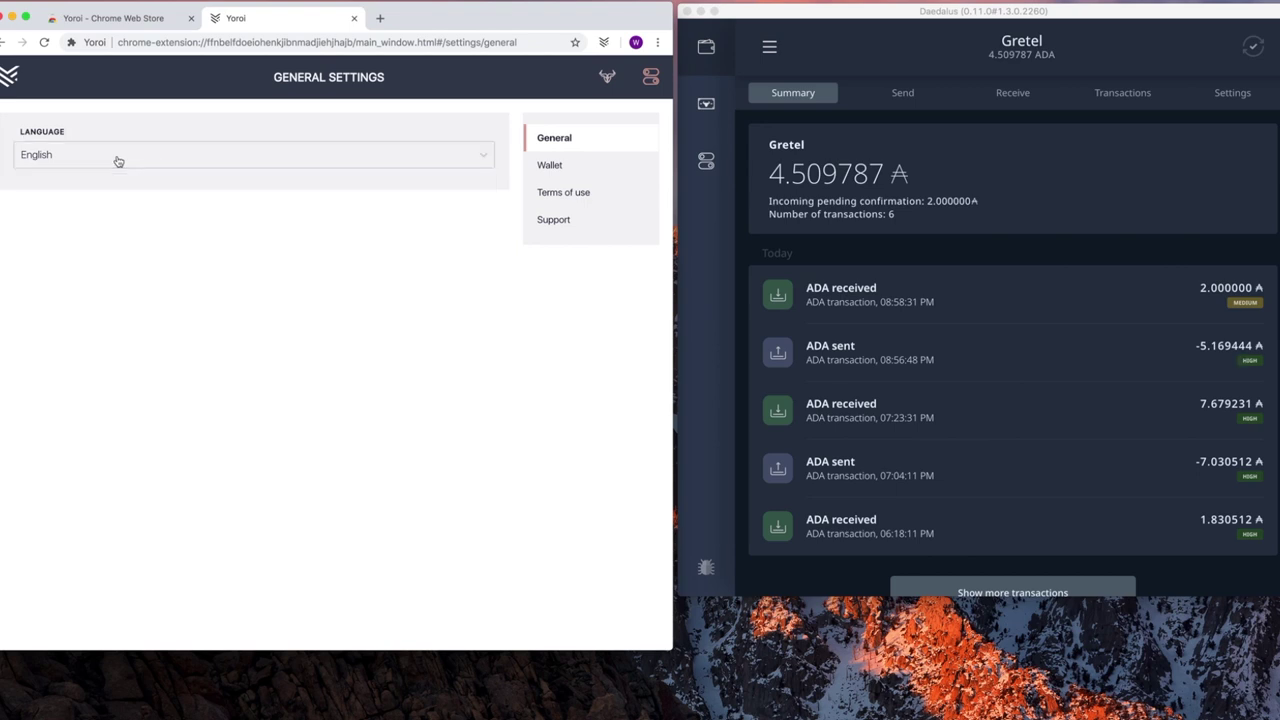
Review the wallet name and password settings, cancelling both edits unchanged.
{"action": "left_click", "coordinate": [550, 165]}
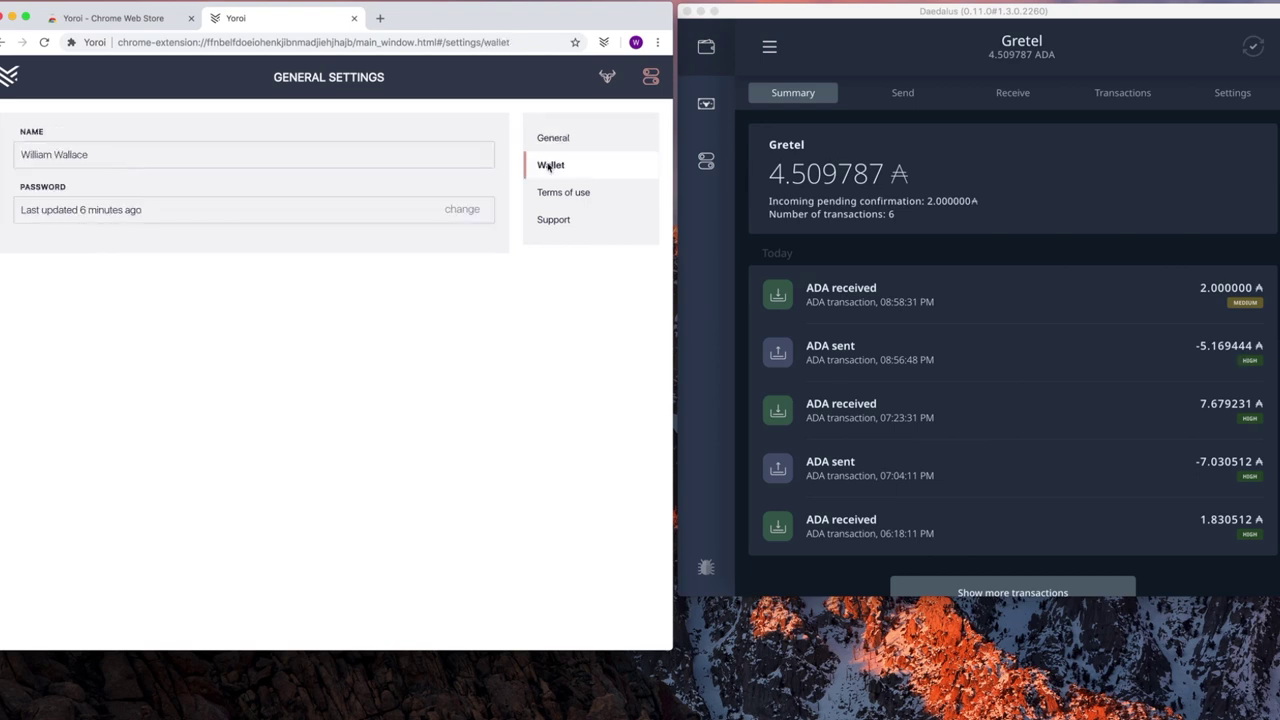
{"action": "left_click", "coordinate": [147, 157]}
{"action": "type", "text": "Wallet"}
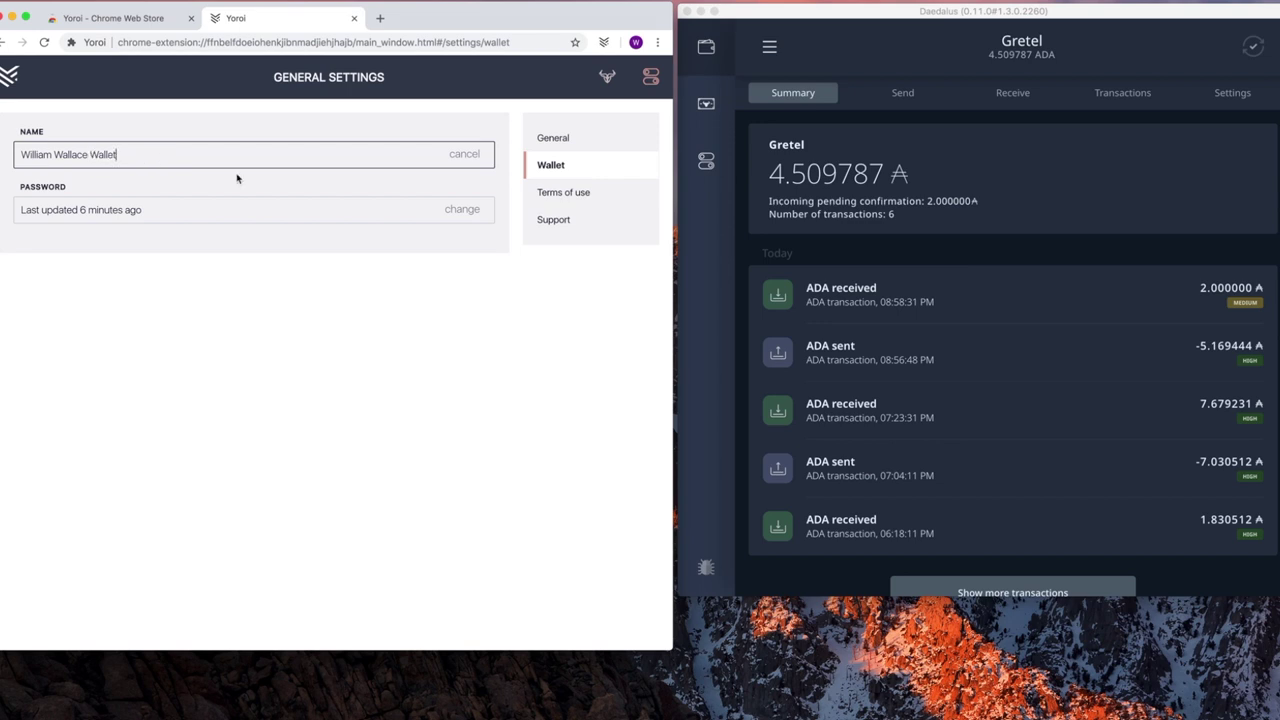
{"action": "left_click", "coordinate": [461, 157]}
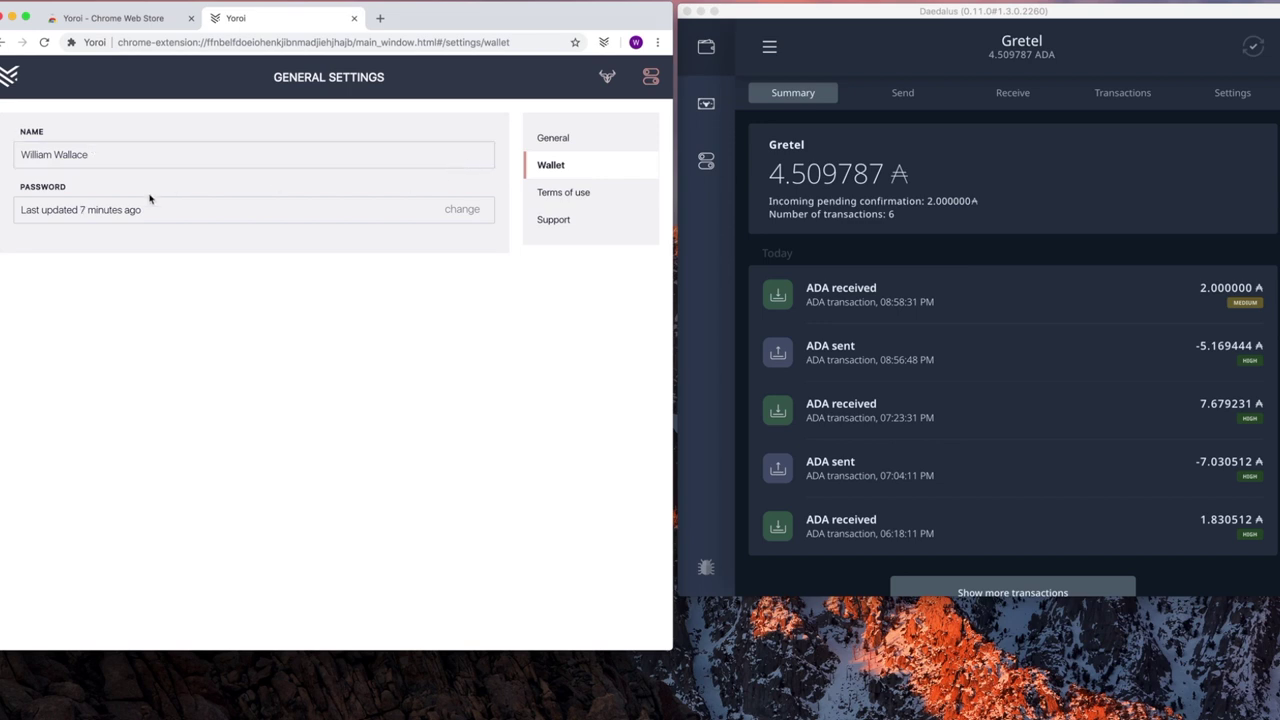
{"action": "left_click", "coordinate": [461, 210]}
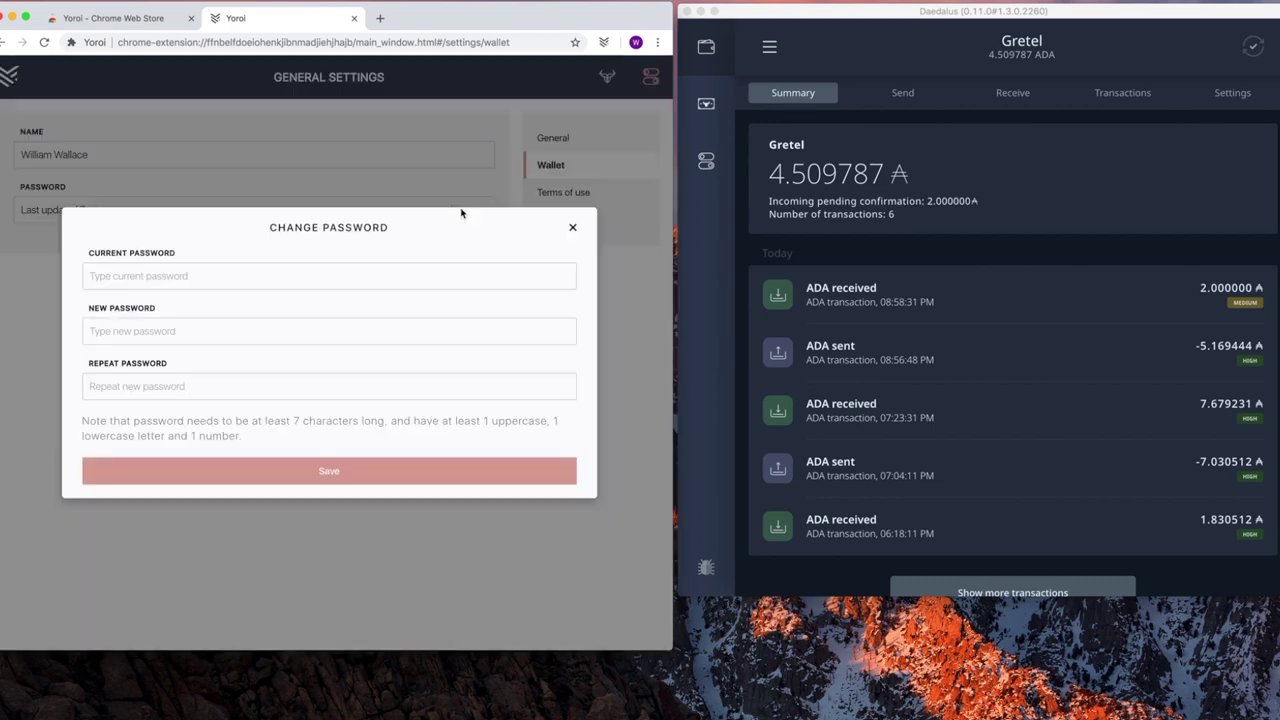
{"action": "left_click", "coordinate": [571, 229]}
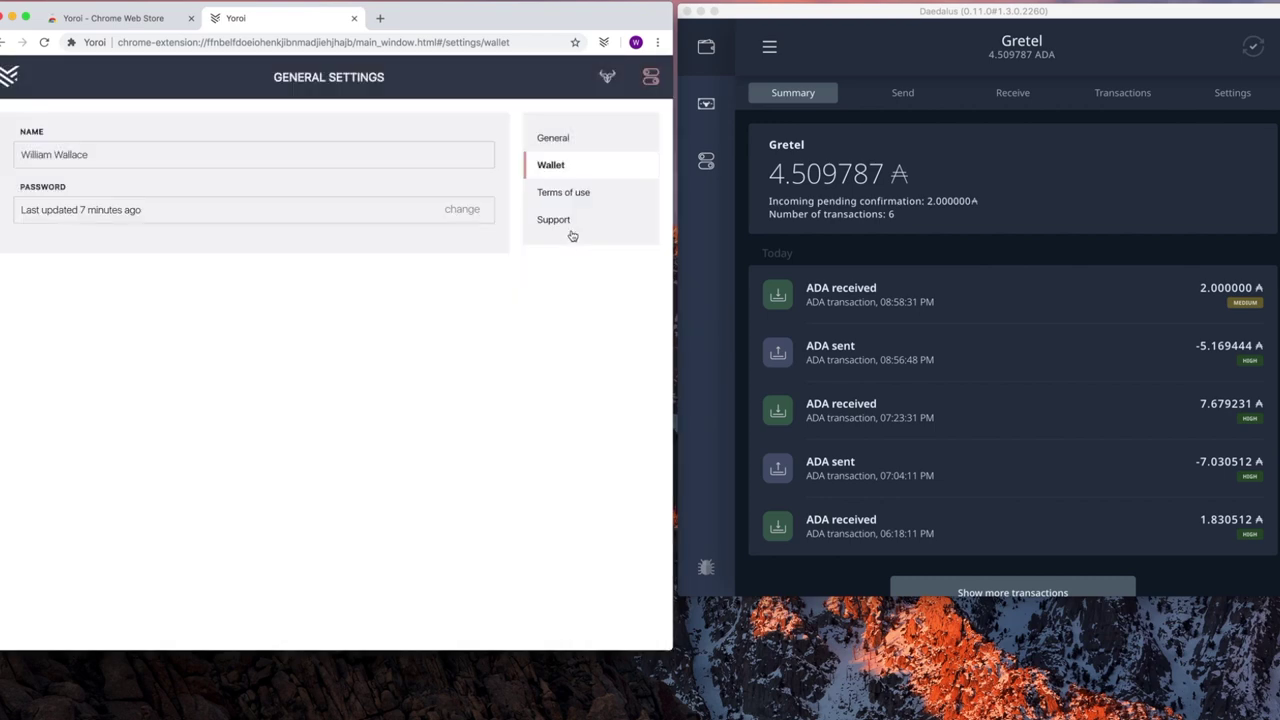
Read the terms of use to the end, then go to the Support page.
{"action": "left_click", "coordinate": [561, 195]}
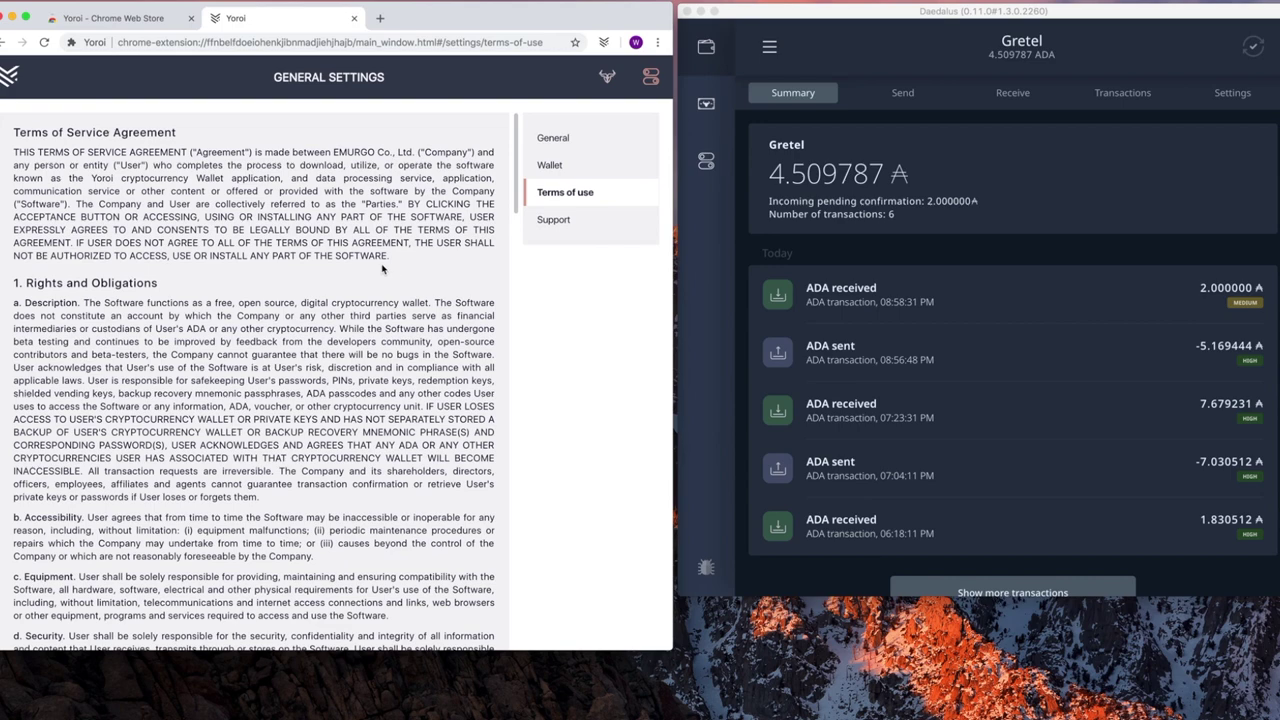
{"action": "scroll", "coordinate": [423, 247], "scroll_direction": "down", "scroll_amount": 1}
{"action": "scroll", "coordinate": [423, 247], "scroll_direction": "down", "scroll_amount": 20}
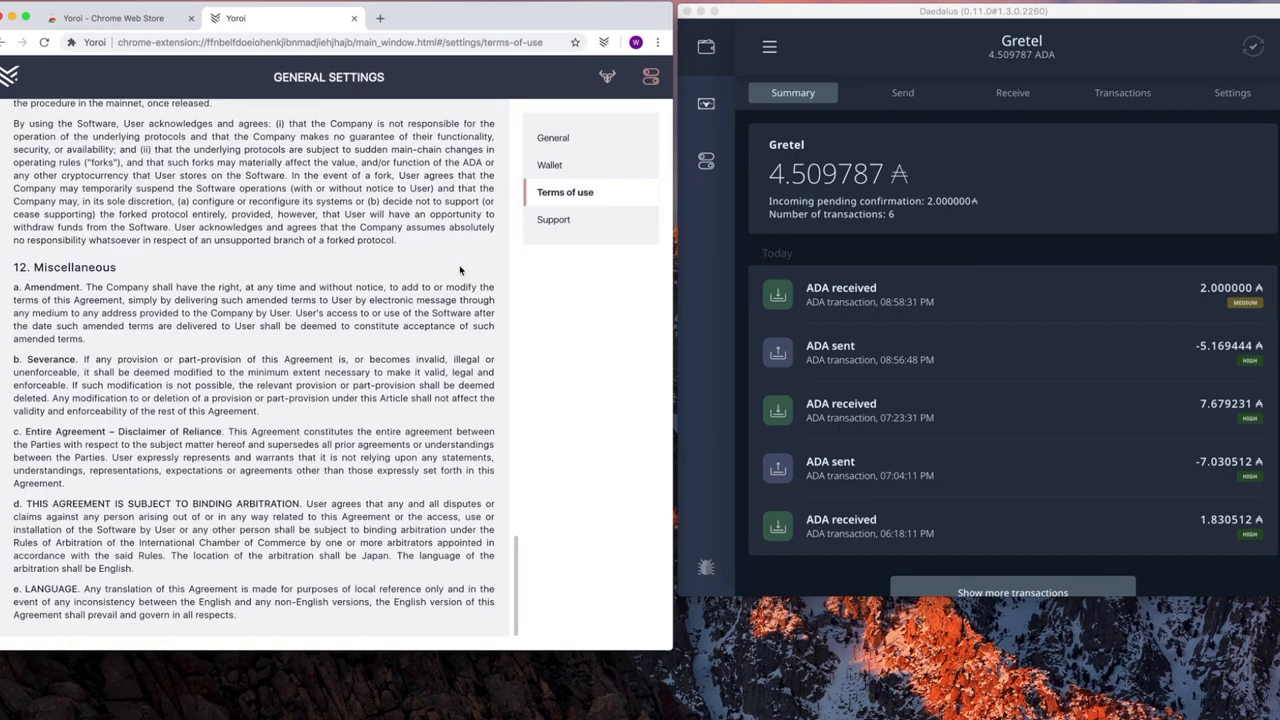
{"action": "left_click", "coordinate": [565, 220]}
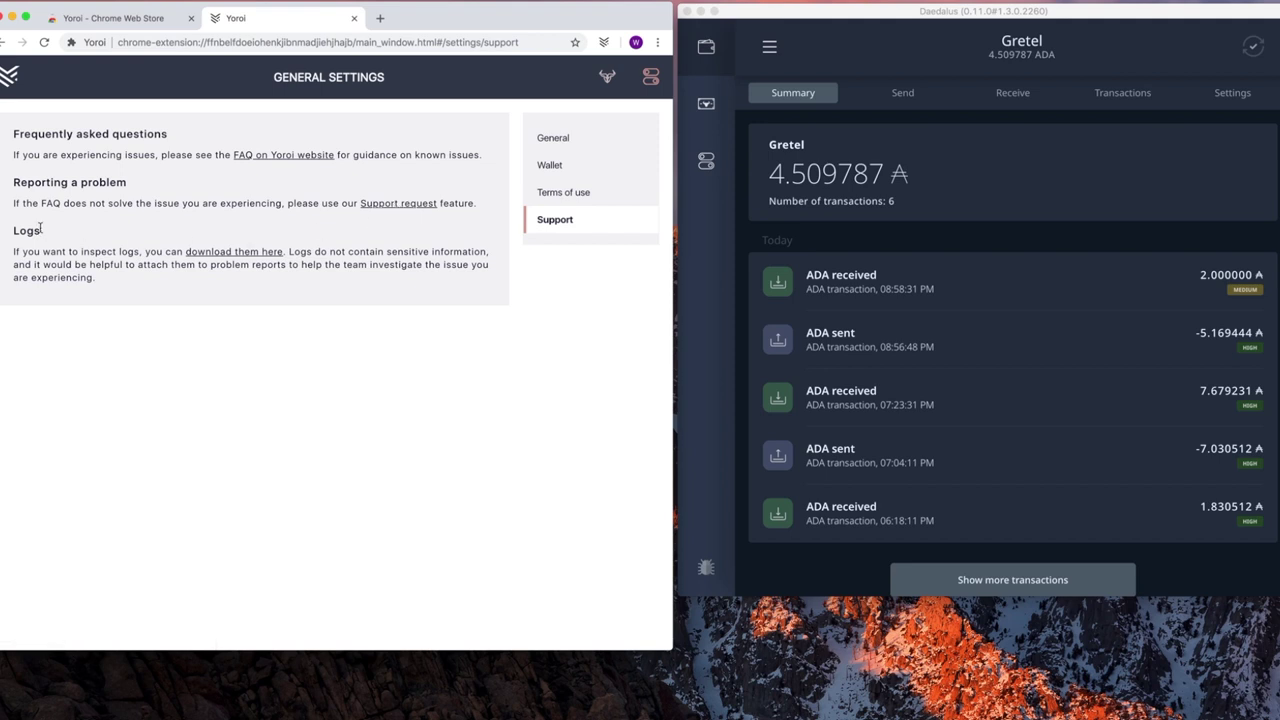
Download the wallet logs as a .log file and dismiss the download notice.
{"action": "left_click", "coordinate": [236, 253]}
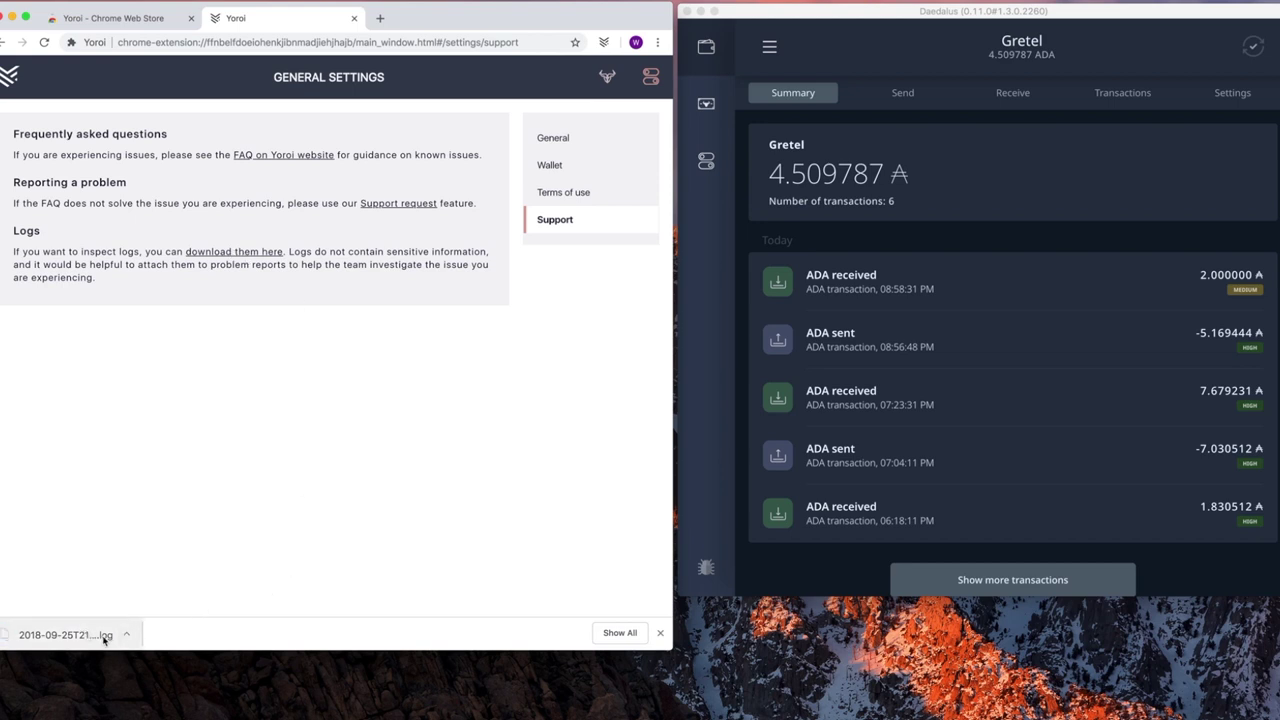
{"action": "left_click", "coordinate": [660, 637]}
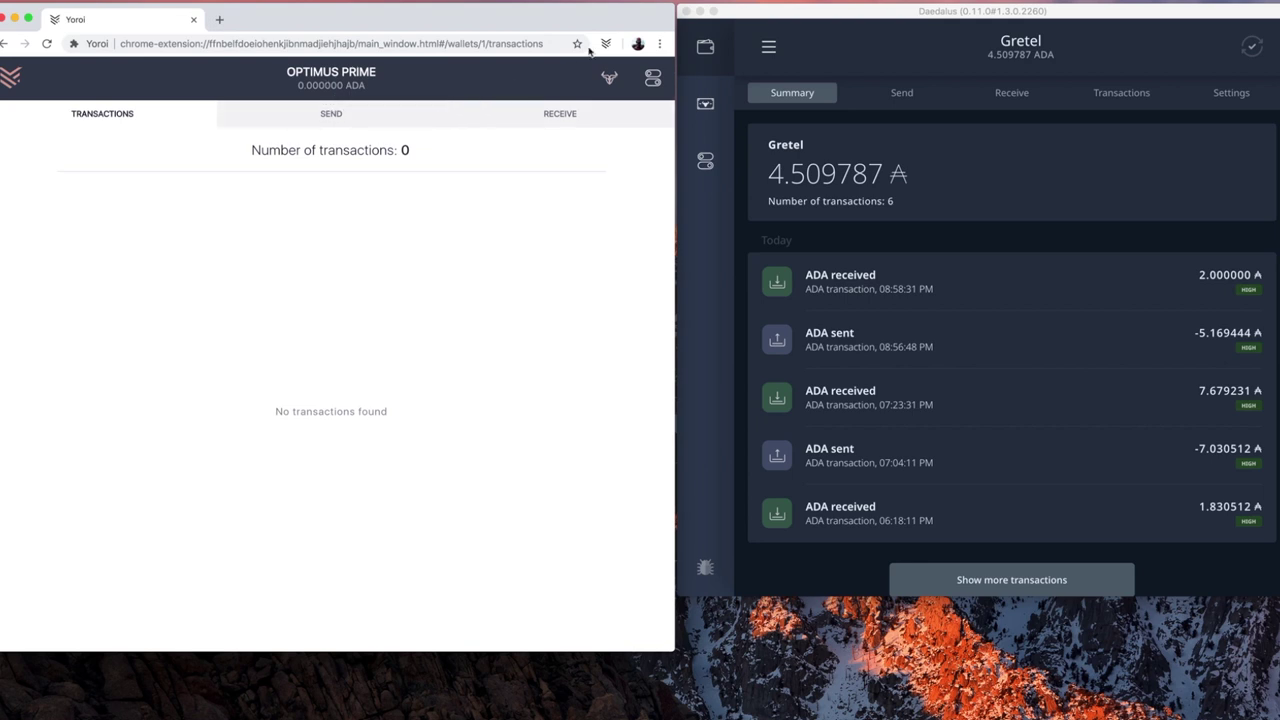
Switch Daedalus to the Megatron wallet holding 10.000000 ADA, then return to Yoroi.
{"action": "left_click", "coordinate": [776, 54]}
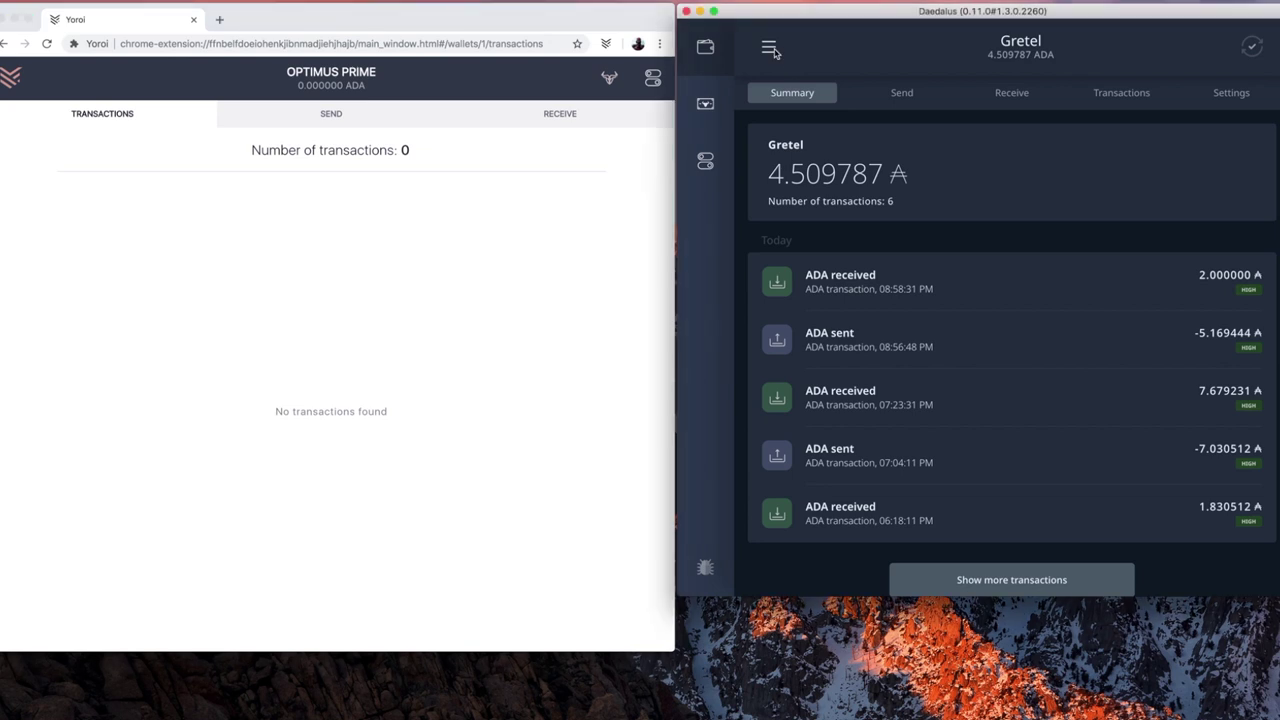
{"action": "left_click", "coordinate": [770, 52]}
{"action": "left_click", "coordinate": [814, 151]}
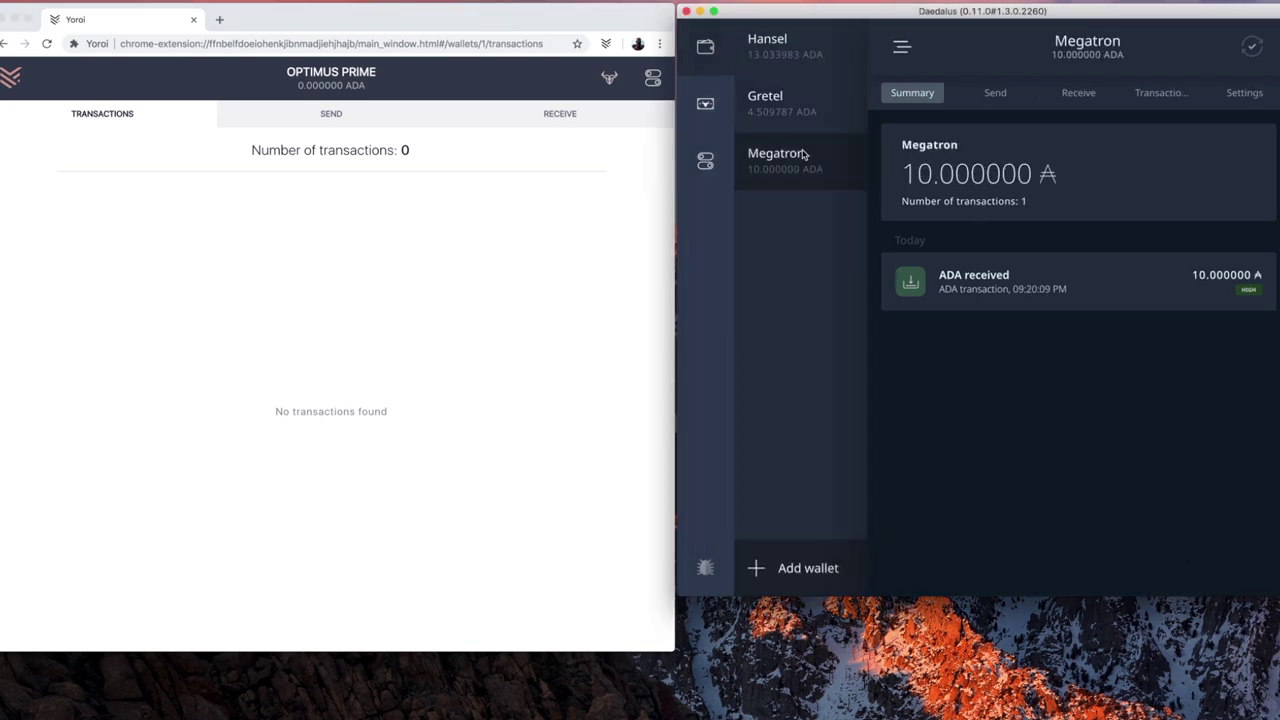
{"action": "left_click", "coordinate": [903, 47]}
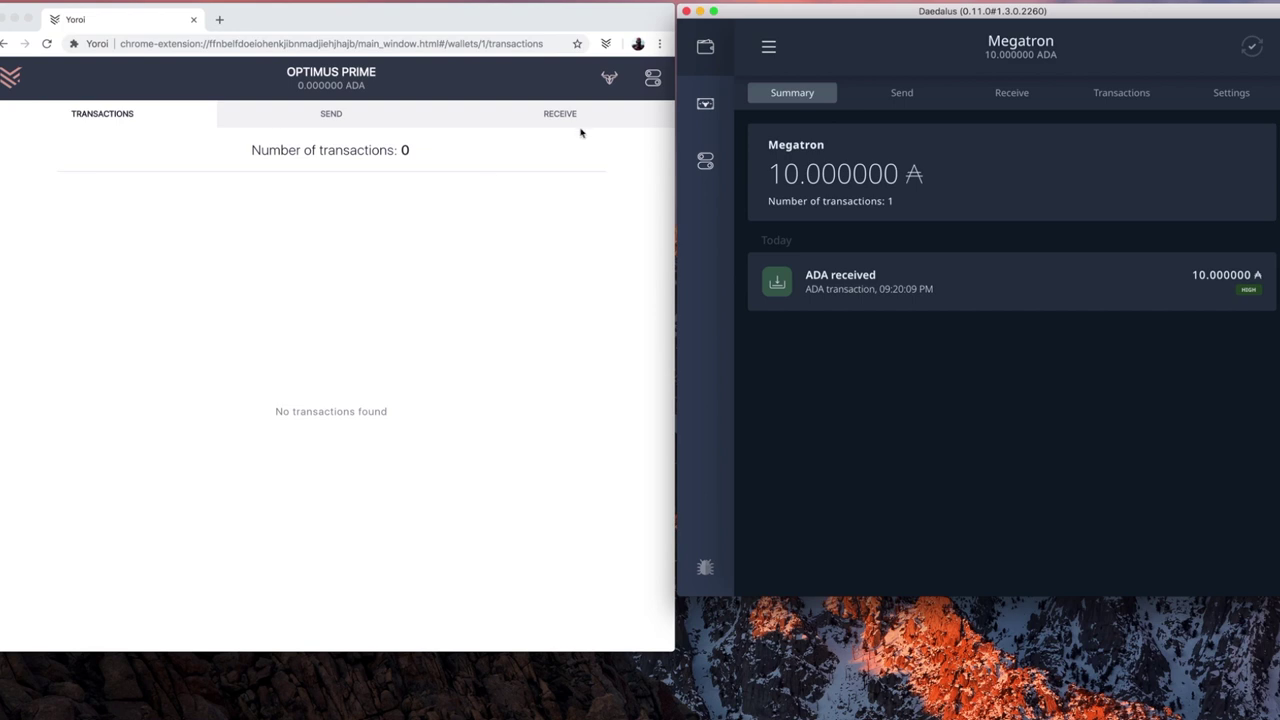
{"action": "left_click", "coordinate": [609, 80]}
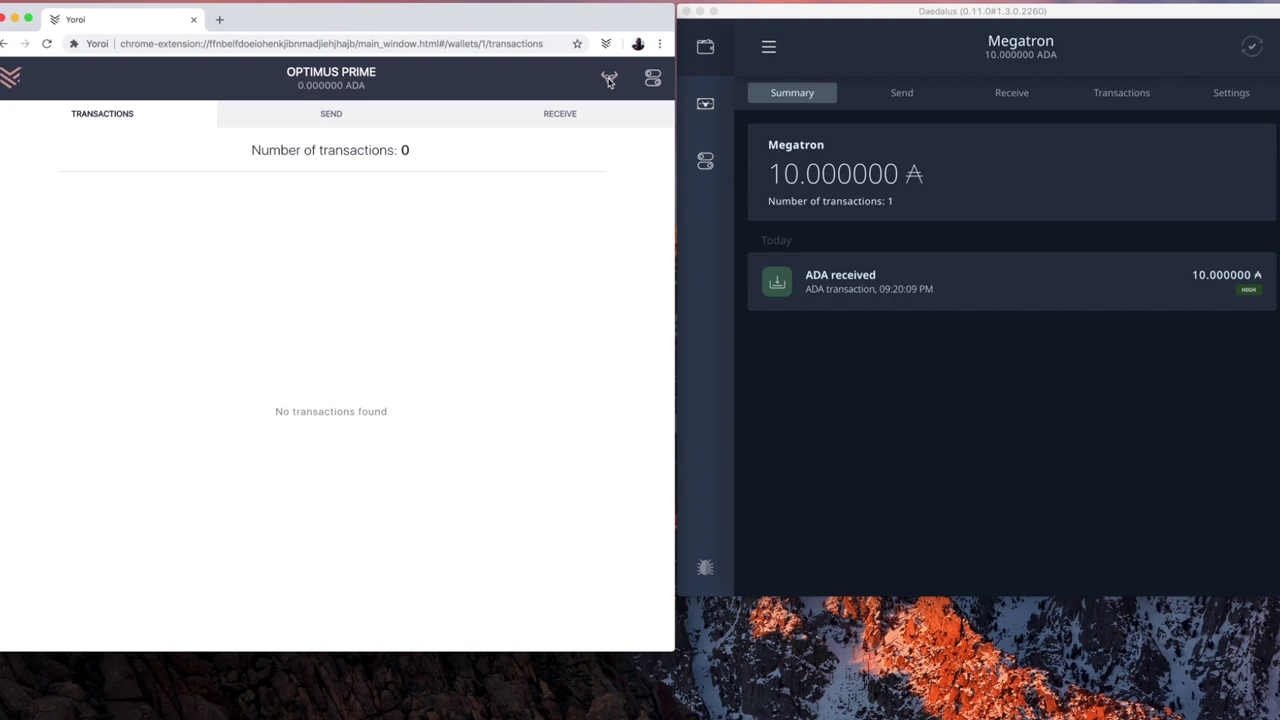
Go to the Transfer Funds from Daedalus page in Yoroi.
{"action": "left_click", "coordinate": [609, 80]}
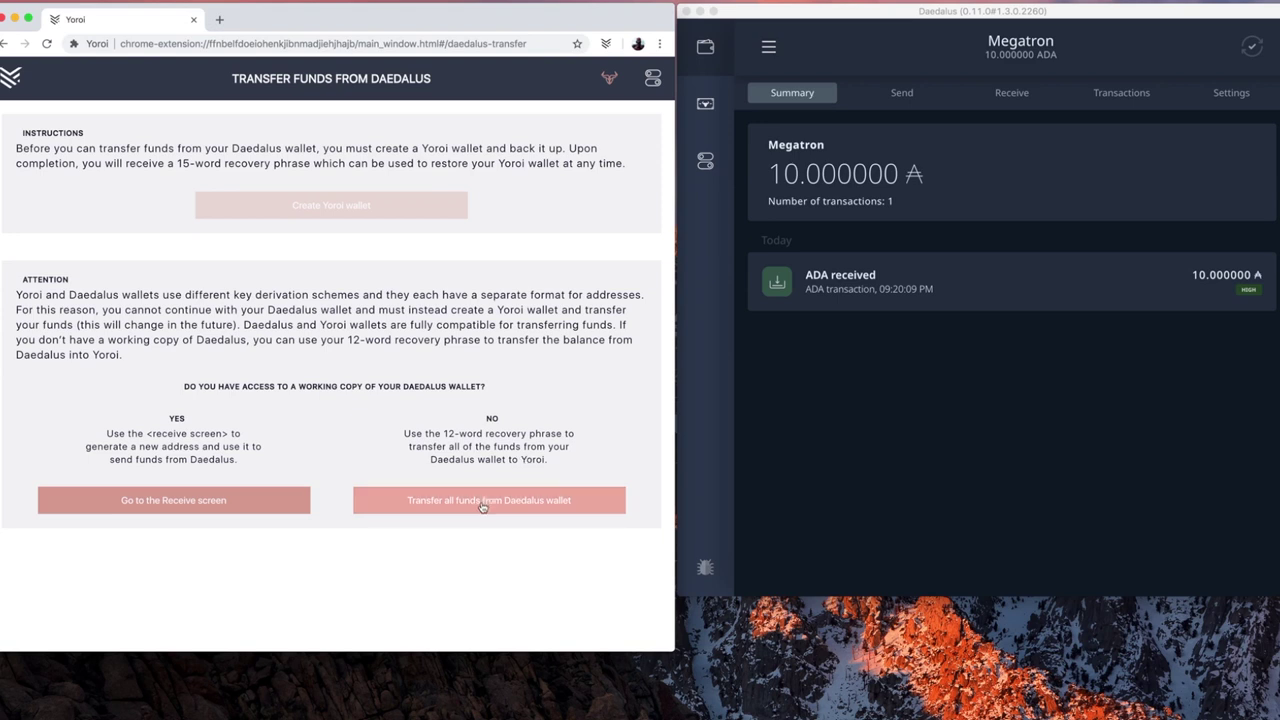
Choose to transfer all funds via the recovery phrase and begin entering its words.
{"action": "left_click", "coordinate": [482, 505]}
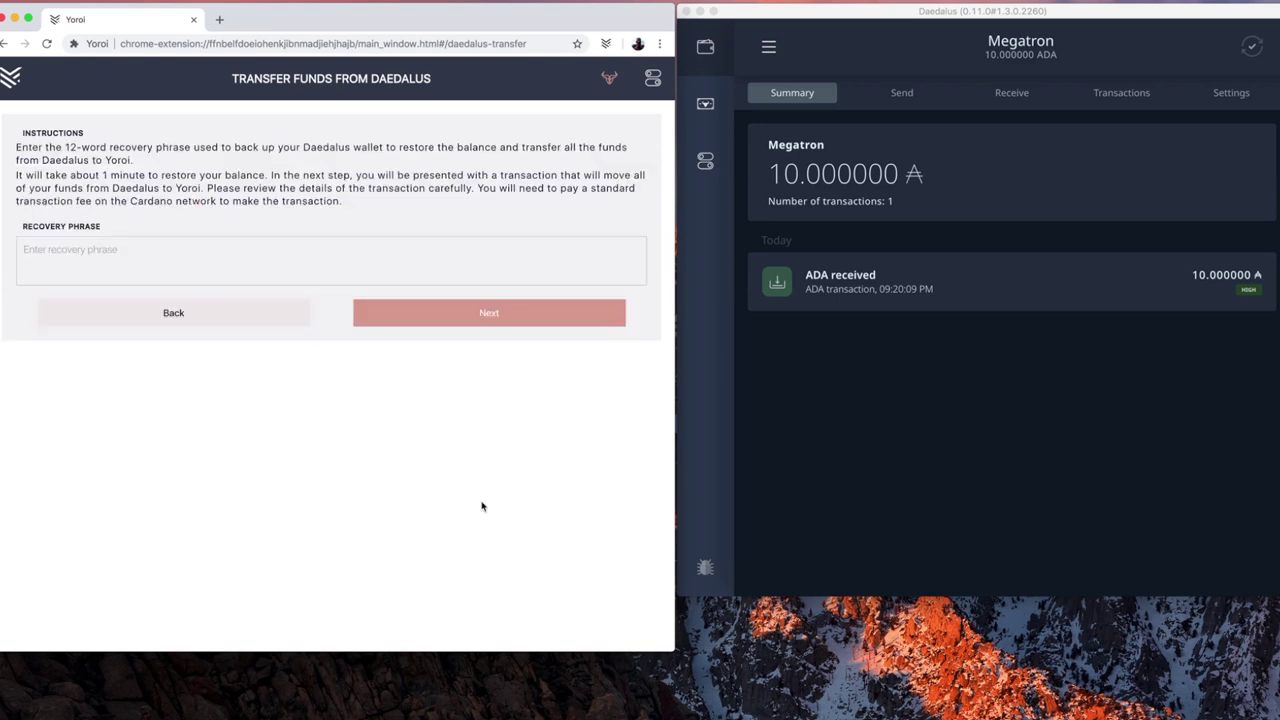
{"action": "left_click", "coordinate": [97, 251]}
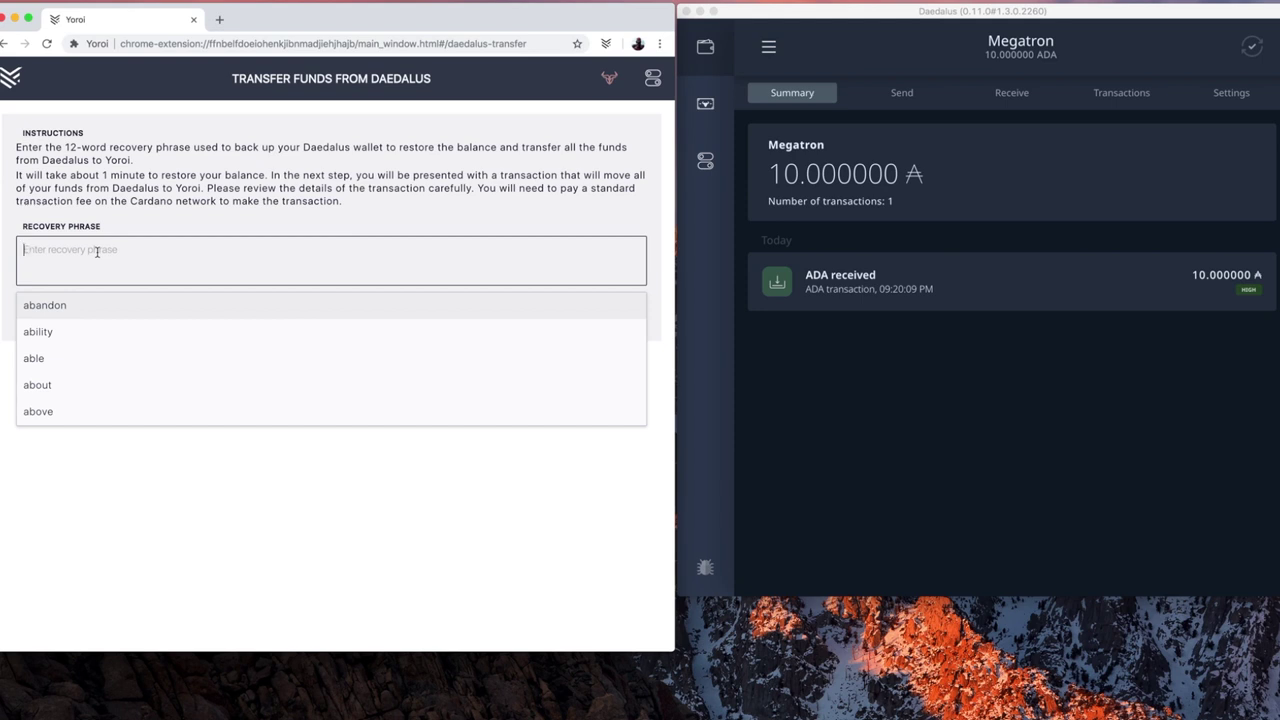
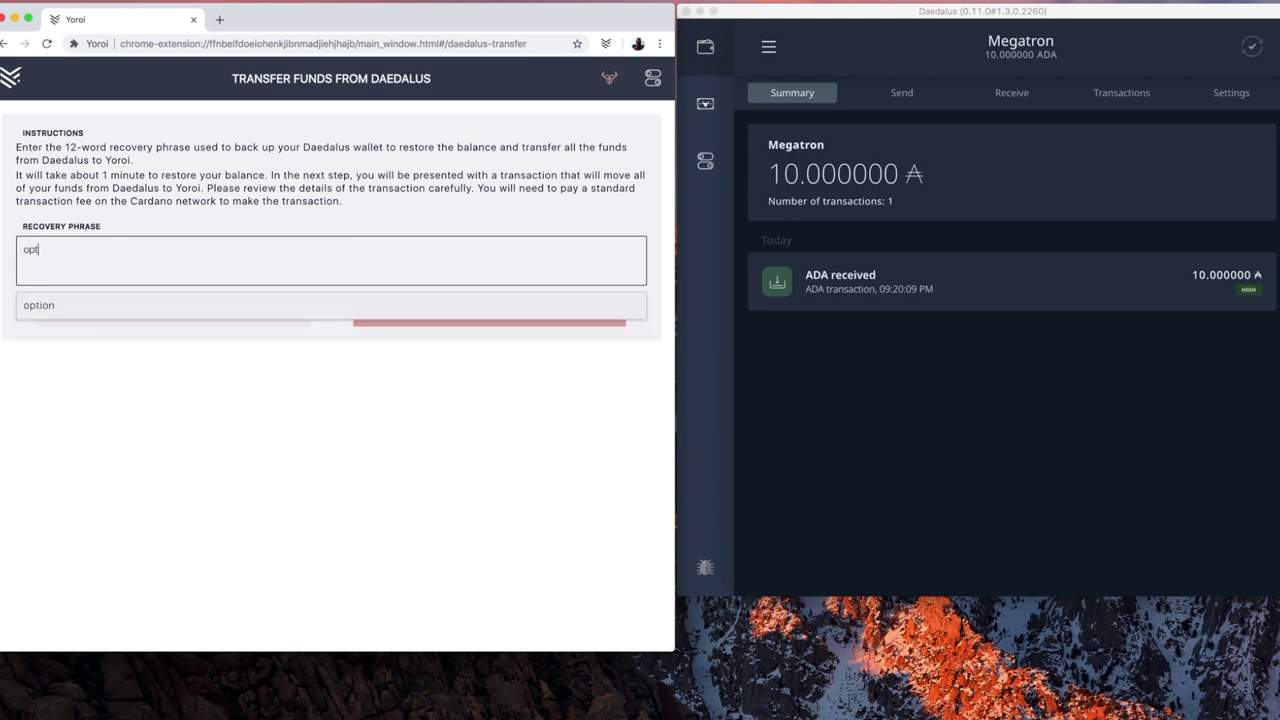
{"action": "key", "text": "Return"}
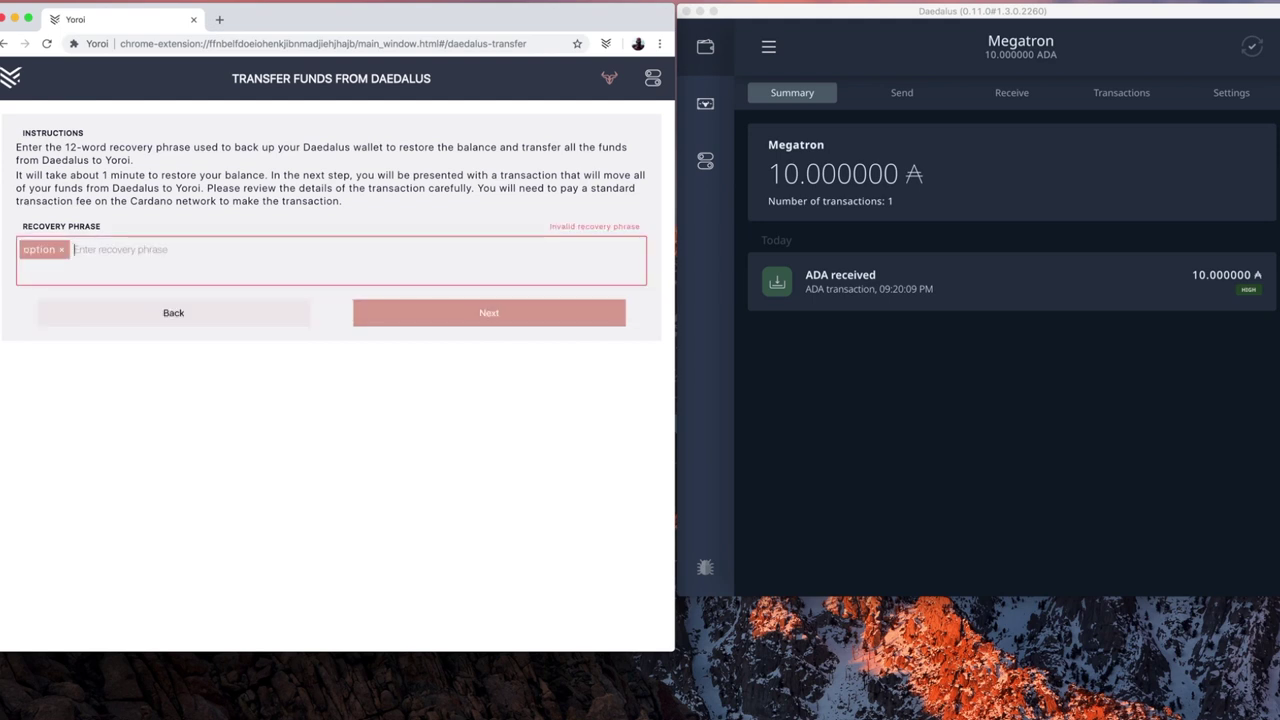
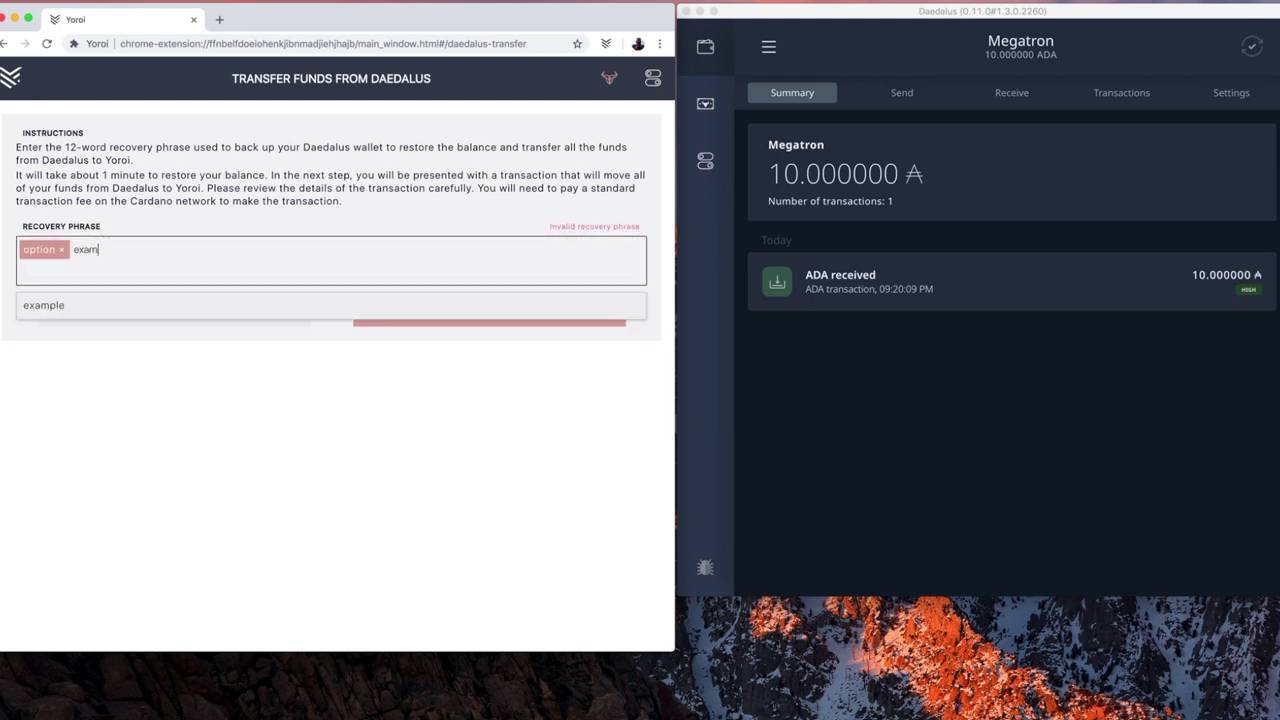
{"action": "key", "text": "Return"}
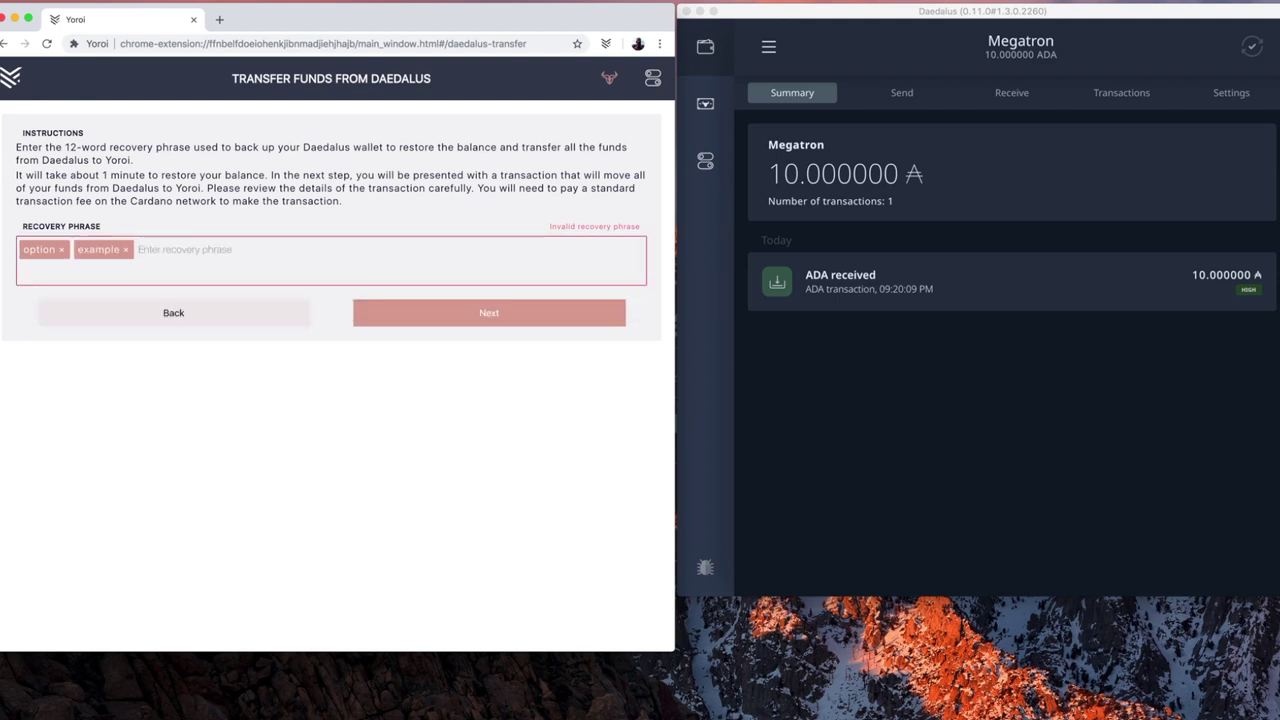
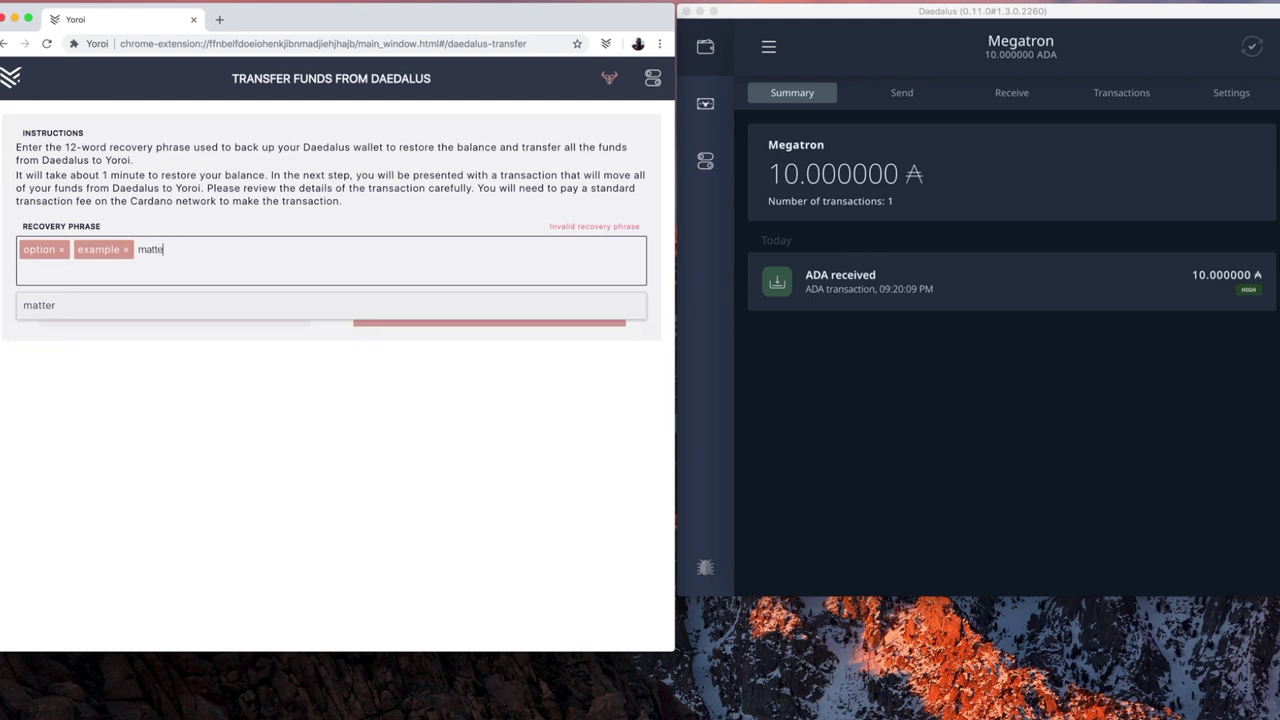
Enter the remaining recovery words and submit the 12-word phrase, recovering 10.000000 ADA.
{"action": "key", "text": "Return"}
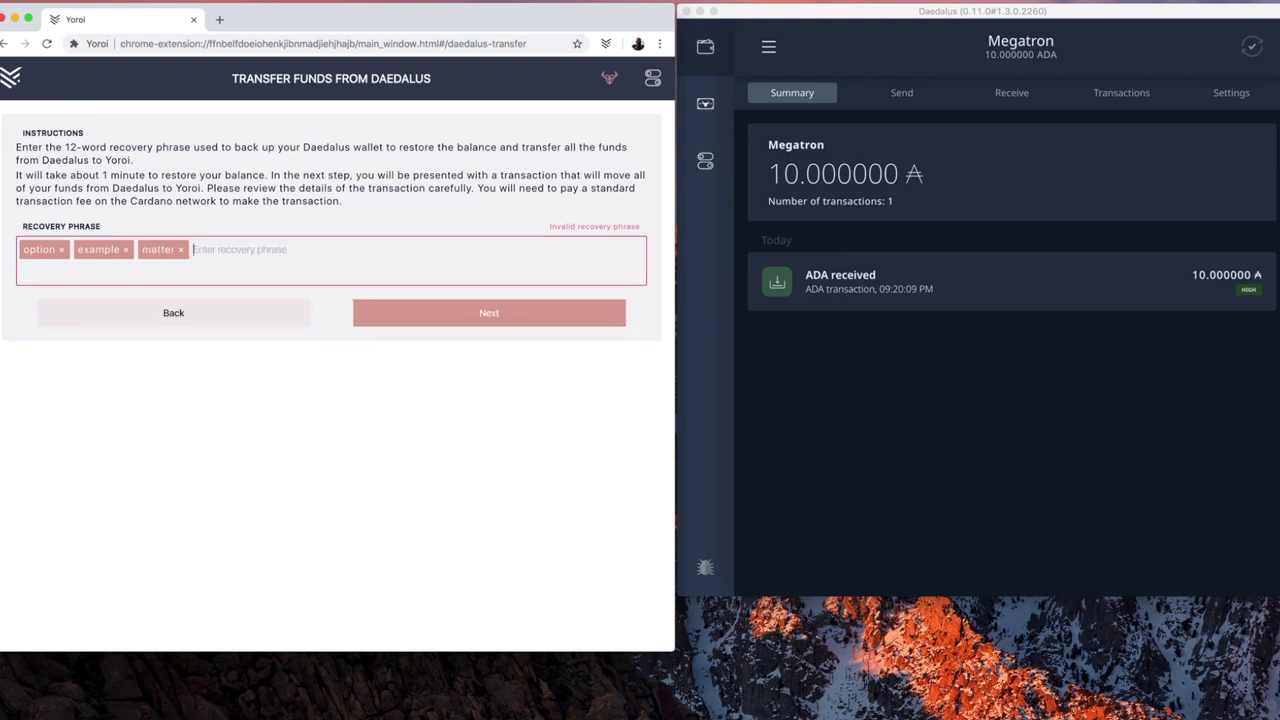
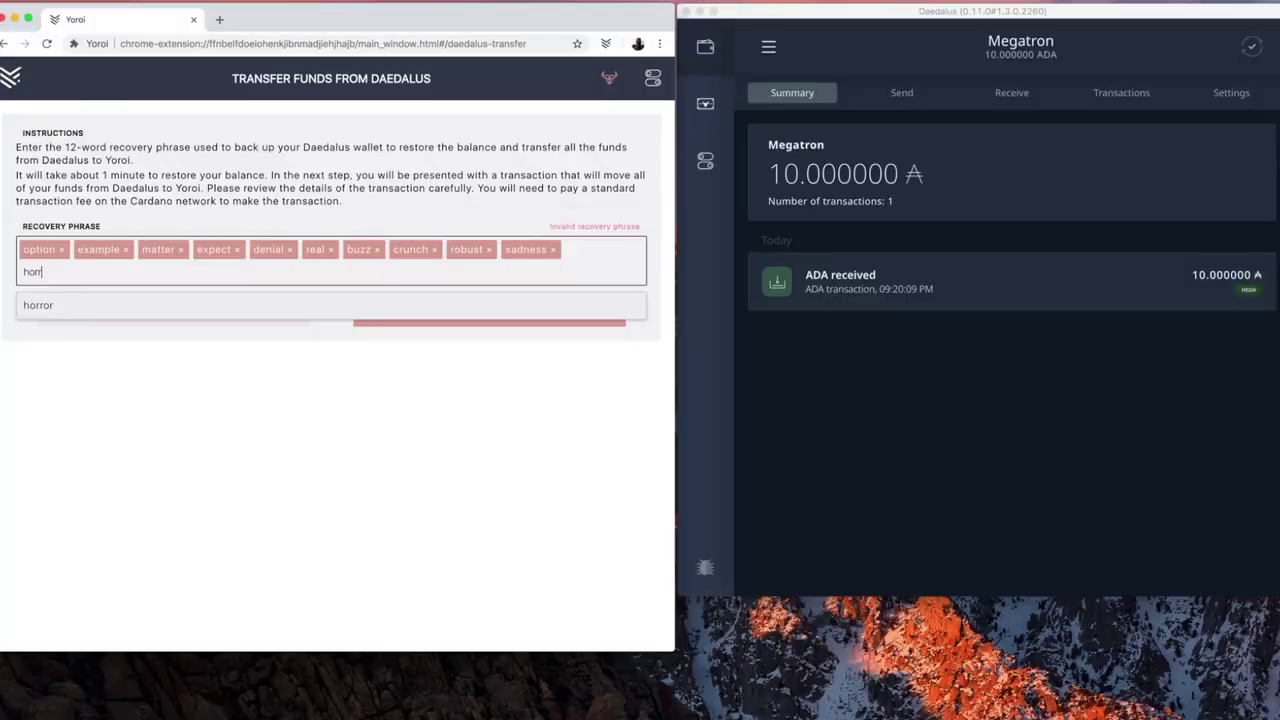
{"action": "key", "text": "Return"}
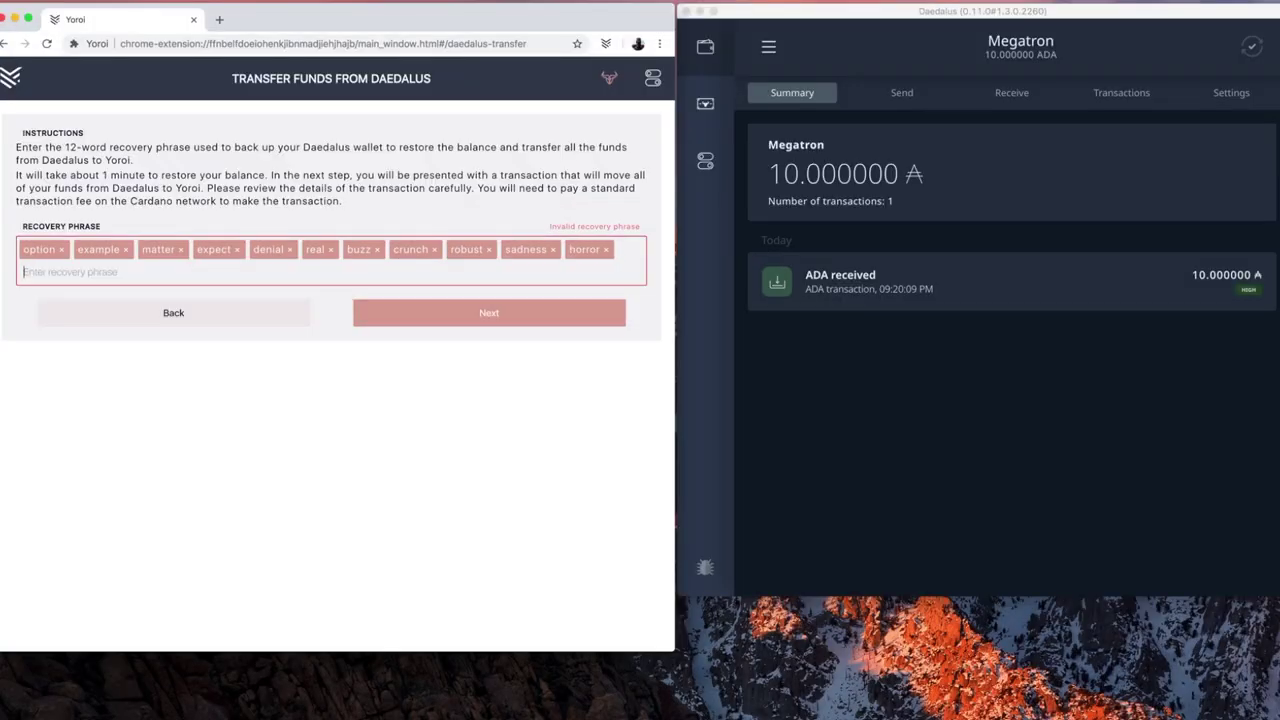
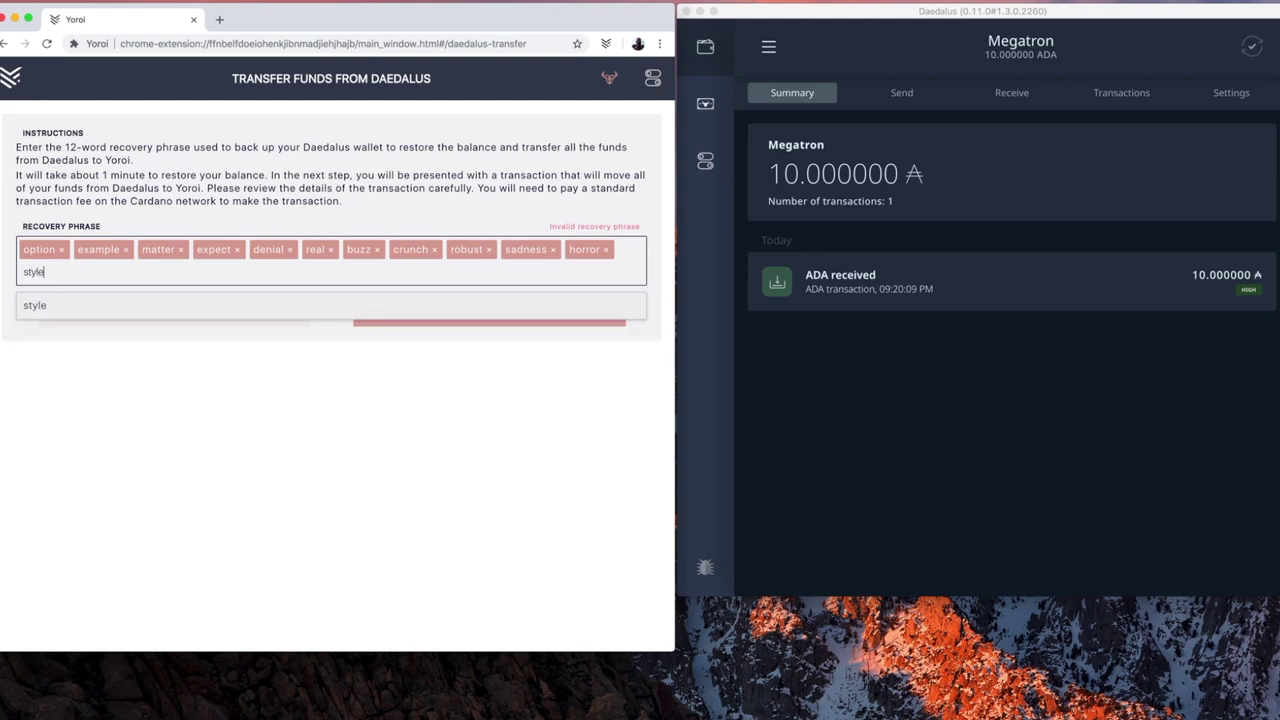
{"action": "key", "text": "Return"}
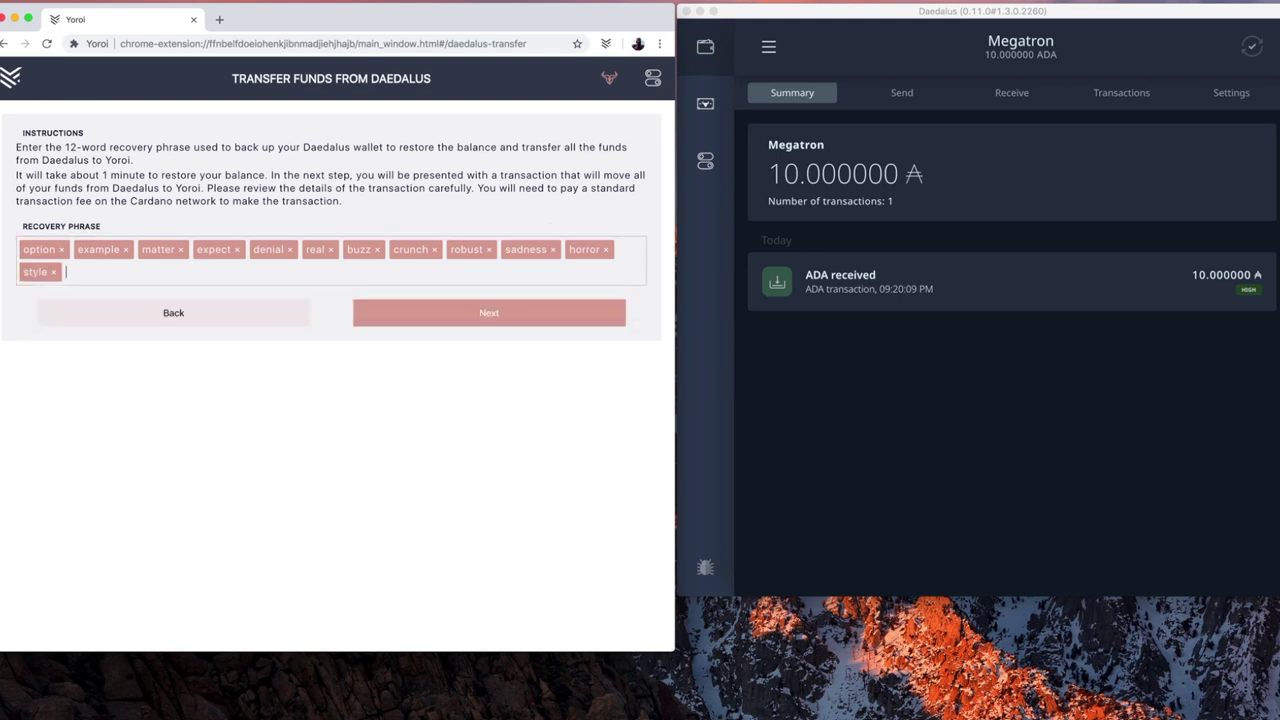
{"action": "left_click", "coordinate": [509, 315]}
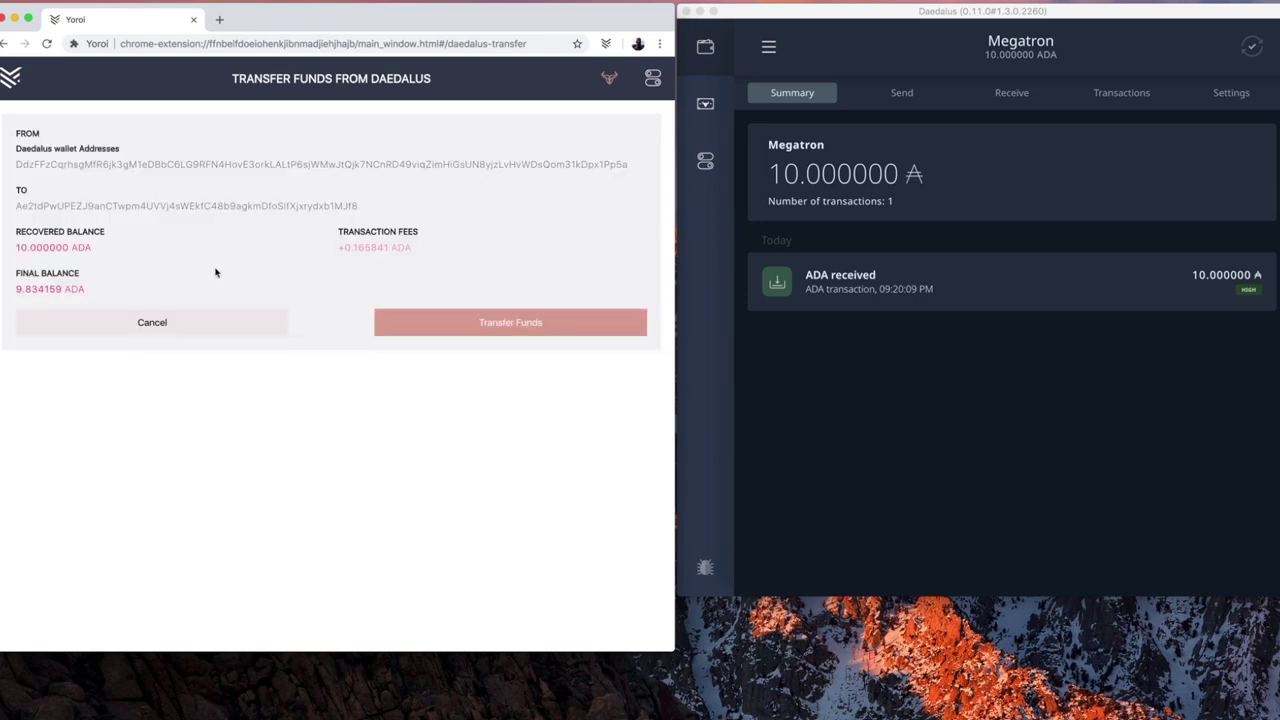
Transfer the recovered 9.834159 ADA into Optimus Prime, dismissing the Look Up popup.
{"action": "left_click", "coordinate": [512, 324]}
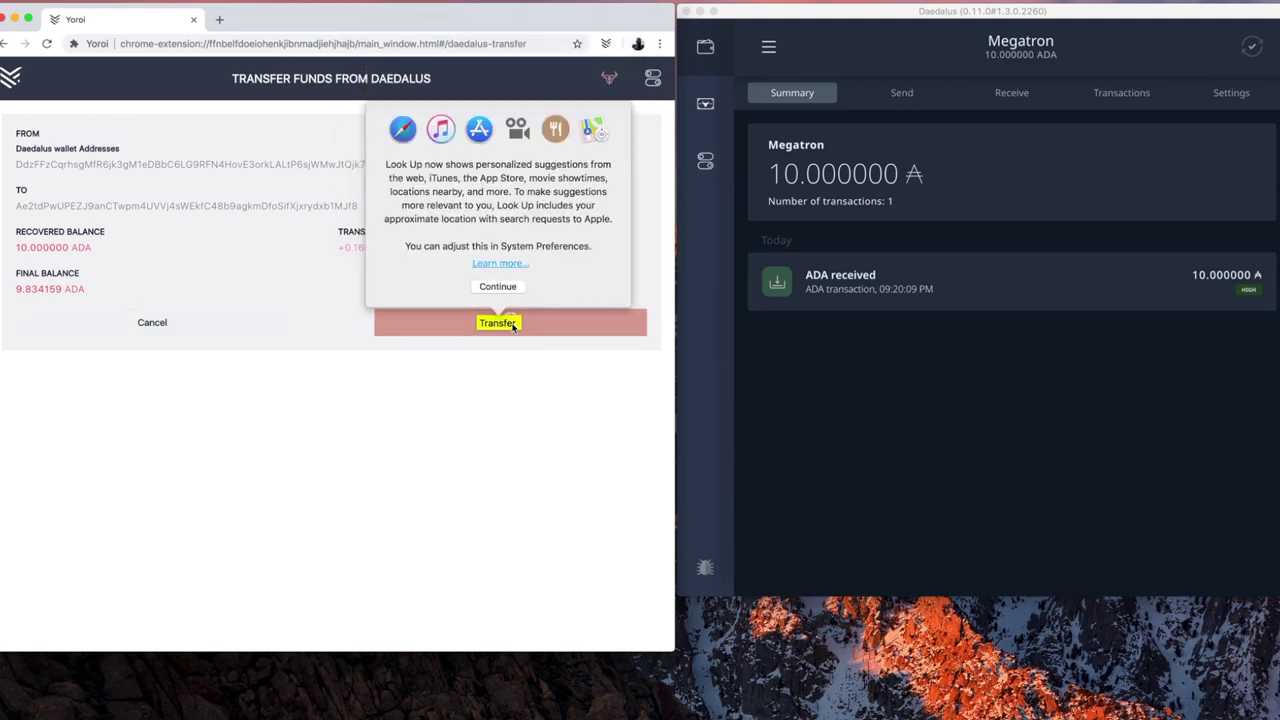
{"action": "left_click", "coordinate": [487, 364]}
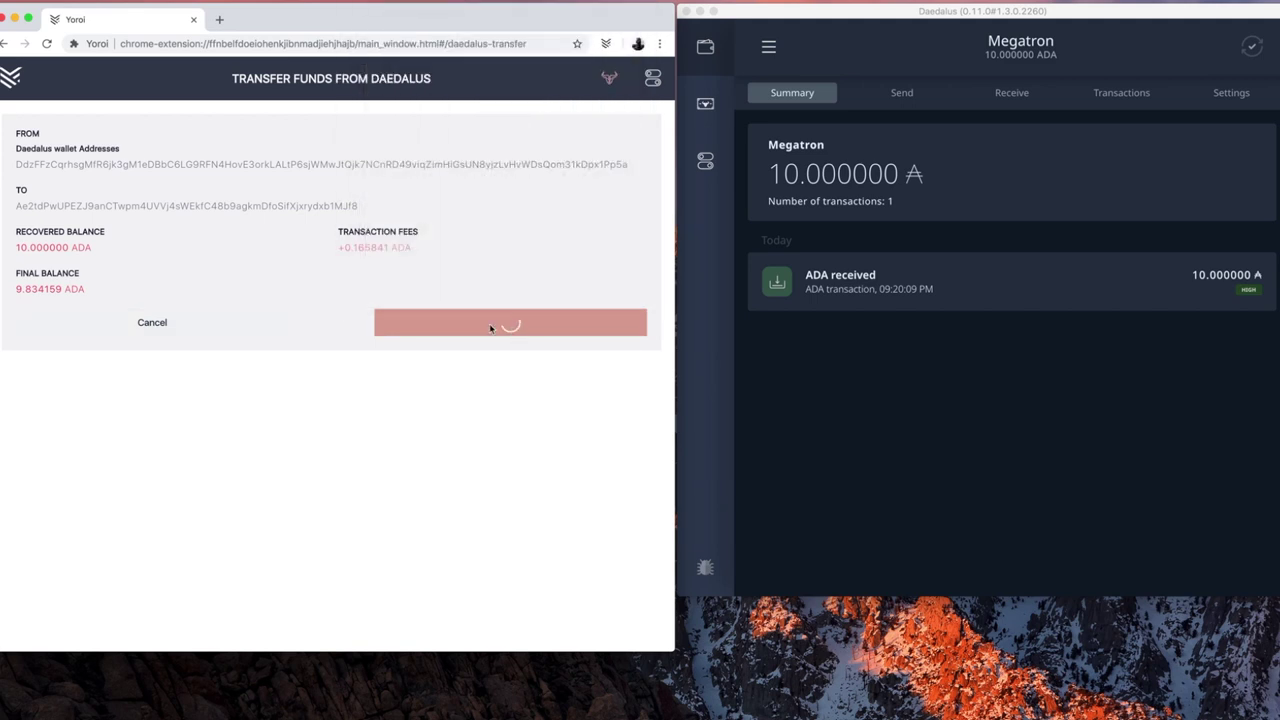